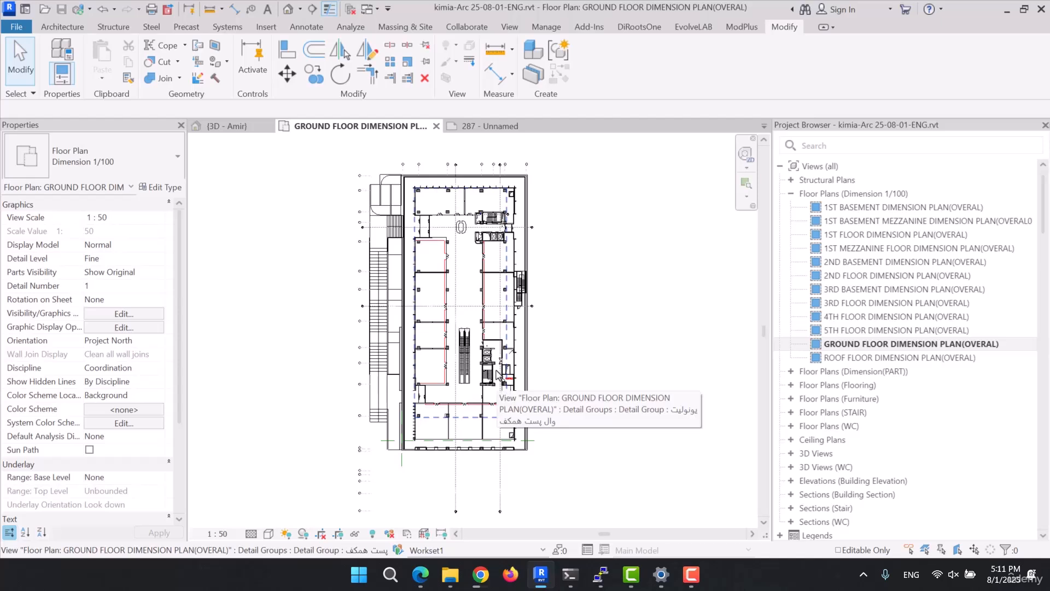
# Step: Open sheet 287 and set the view scale of the ground floor plan placed on it to 1 : 100
pyautogui.press('Tab')
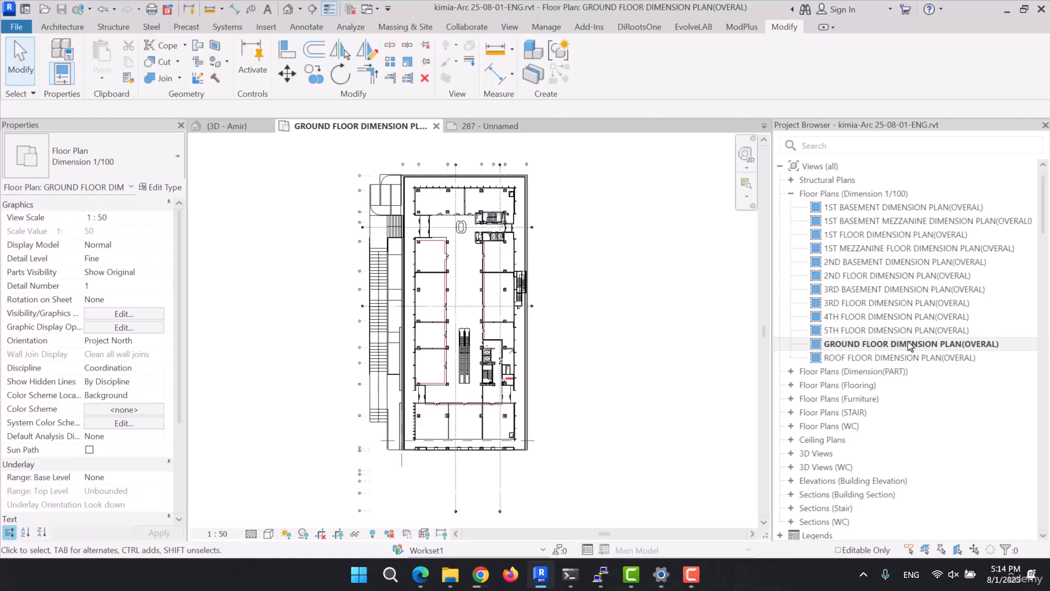
pyautogui.click(484, 126)
pyautogui.scroll(-4, 514, 199)
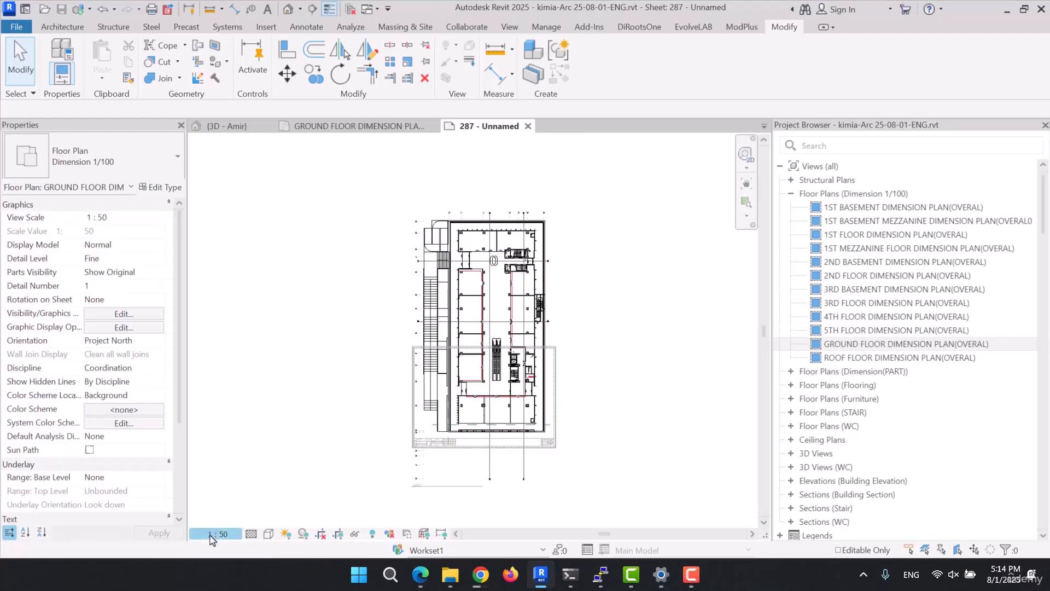
pyautogui.click(212, 534)
pyautogui.click(242, 437)
pyautogui.doubleClick(628, 415)
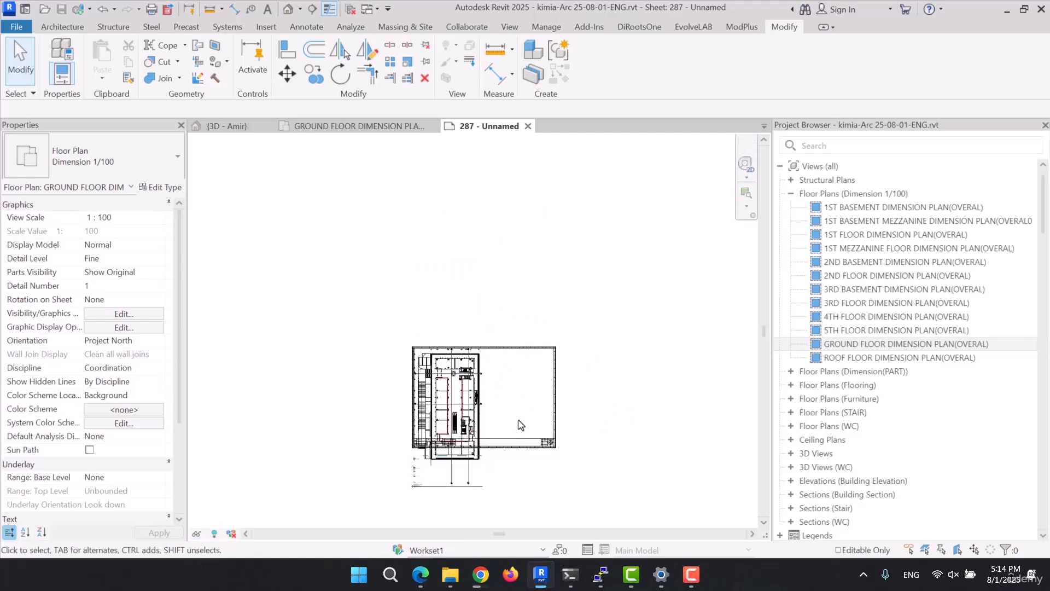
# Step: Rotate the ground floor plan viewport on the sheet 90° Clockwise
pyautogui.click(465, 399)
pyautogui.scroll(3, 531, 409)
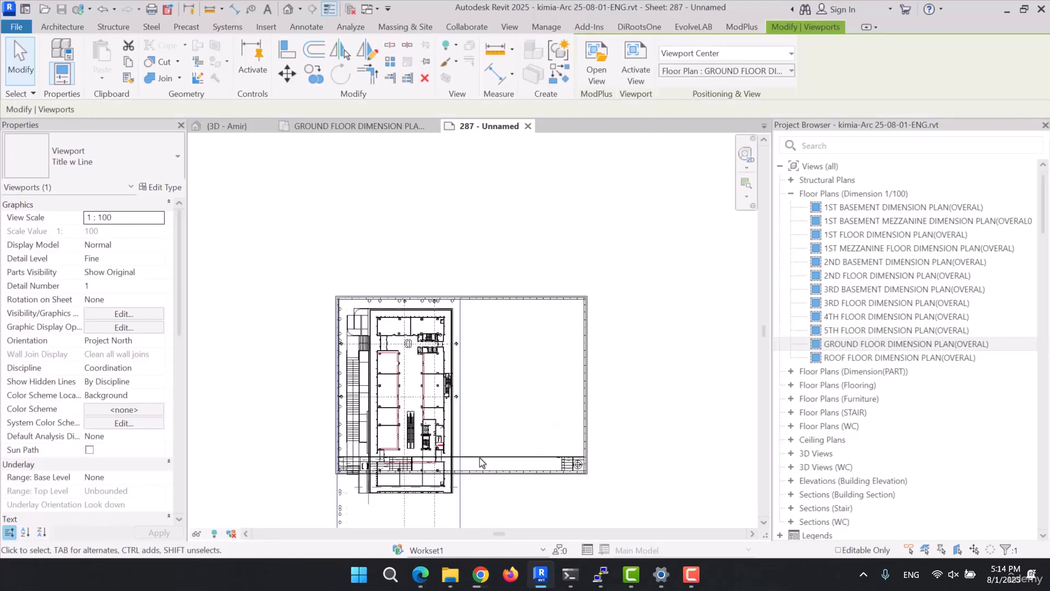
pyautogui.moveTo(469, 472); pyautogui.dragTo(525, 406, button='middle')
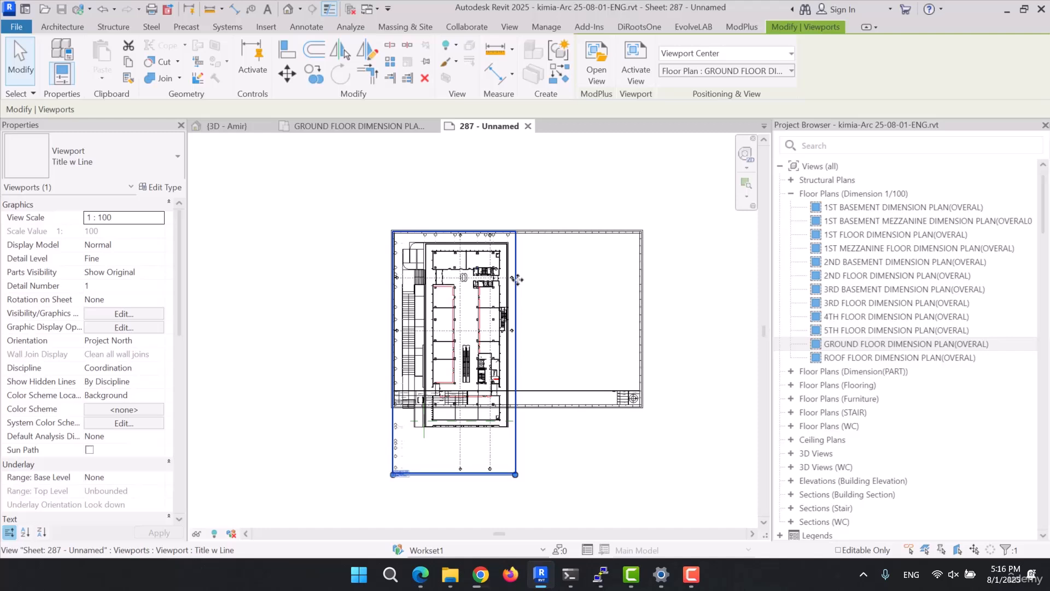
pyautogui.press('Escape')
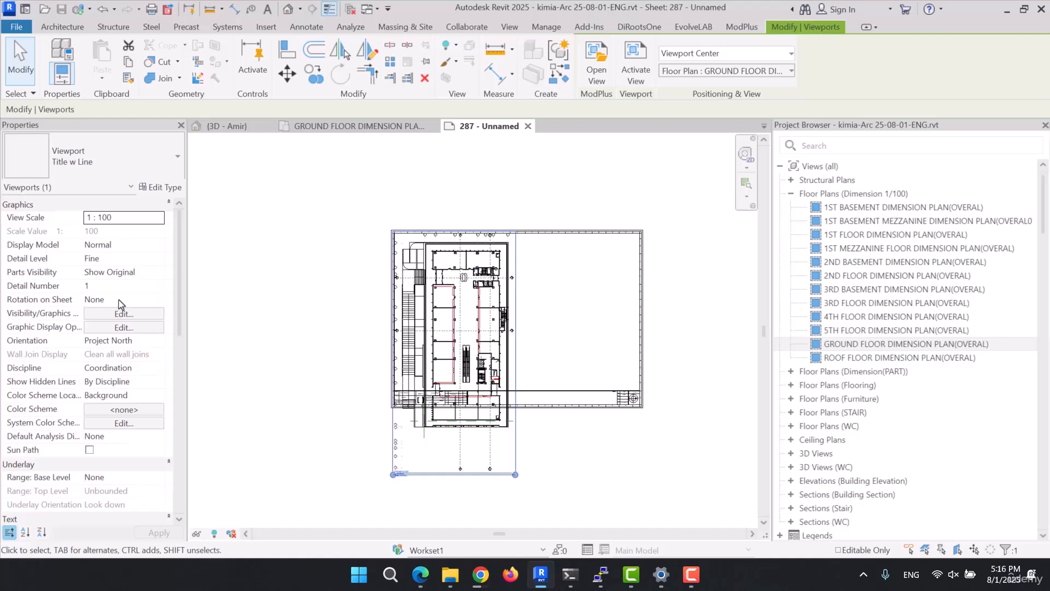
pyautogui.click(162, 300)
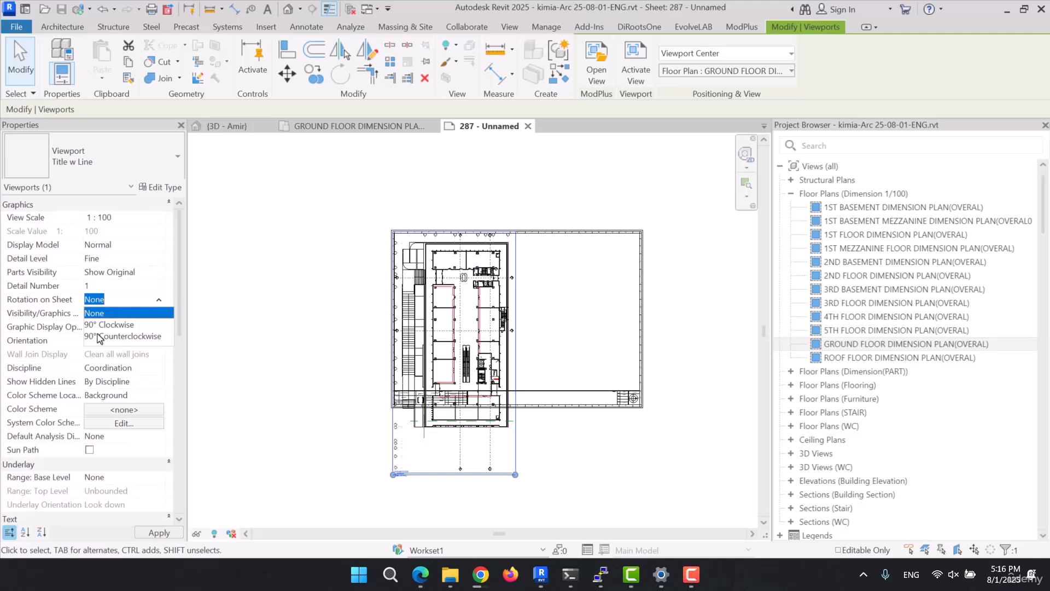
pyautogui.click(114, 324)
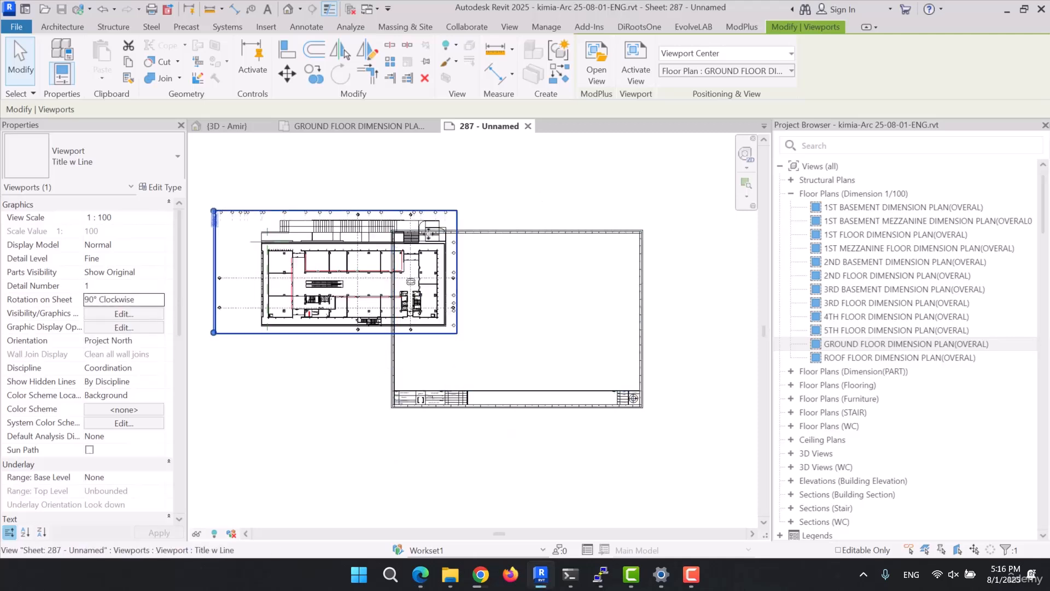
# Step: Move the rotated viewport inside the sheet's title block frame and nudge it several increments to the left
pyautogui.moveTo(358, 265); pyautogui.dragTo(537, 303)
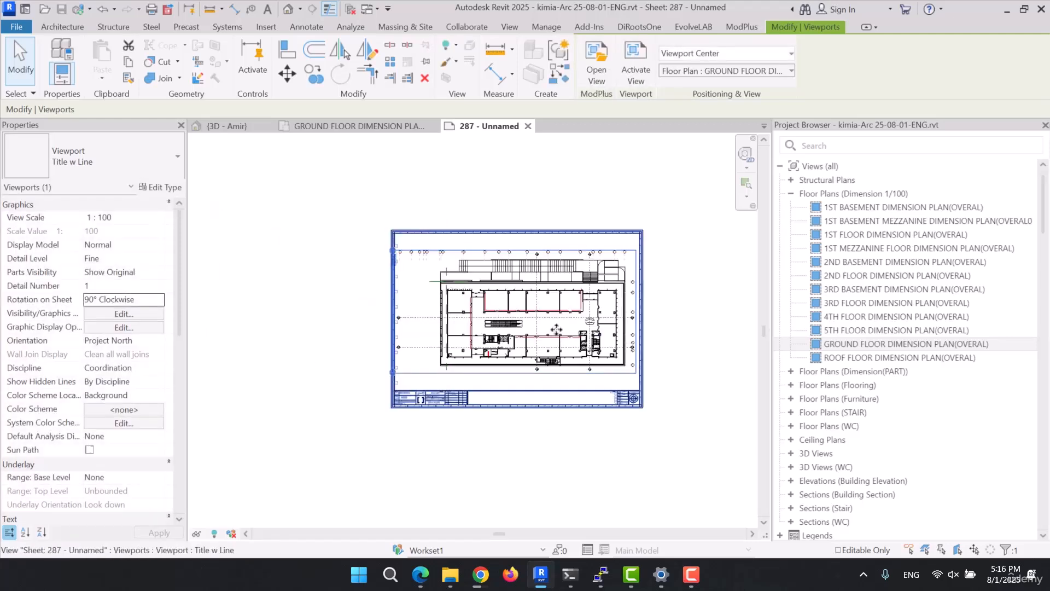
pyautogui.scroll(2, 554, 332)
pyautogui.press('Left')
pyautogui.press('Left')
pyautogui.press('Left')
pyautogui.press('Left')
pyautogui.press('Left')
pyautogui.press('Left')
pyautogui.press('Left')
pyautogui.press('Left')
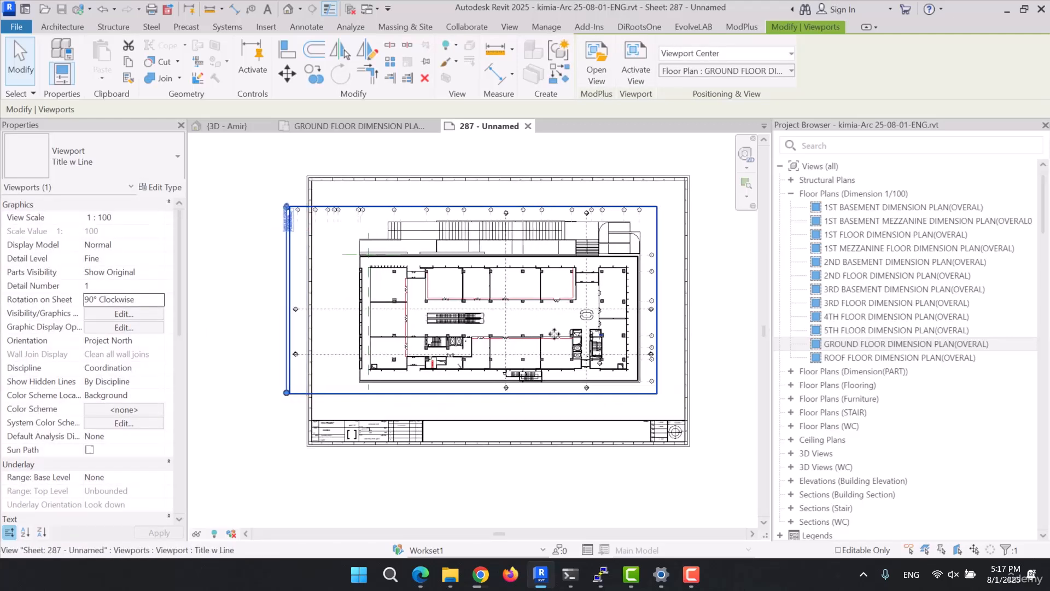
pyautogui.click(372, 454)
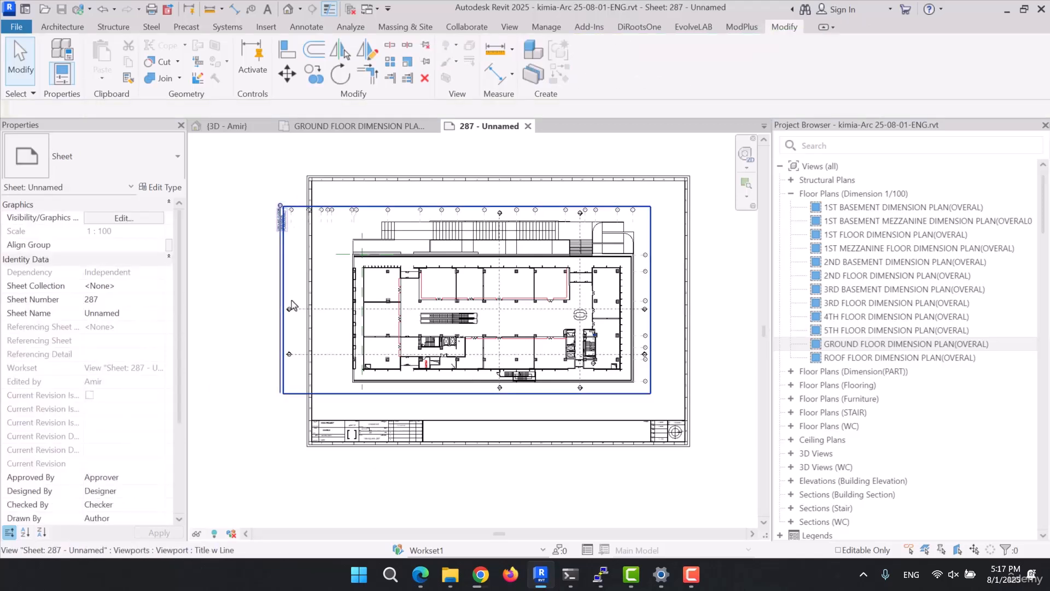
pyautogui.scroll(-2, 320, 271)
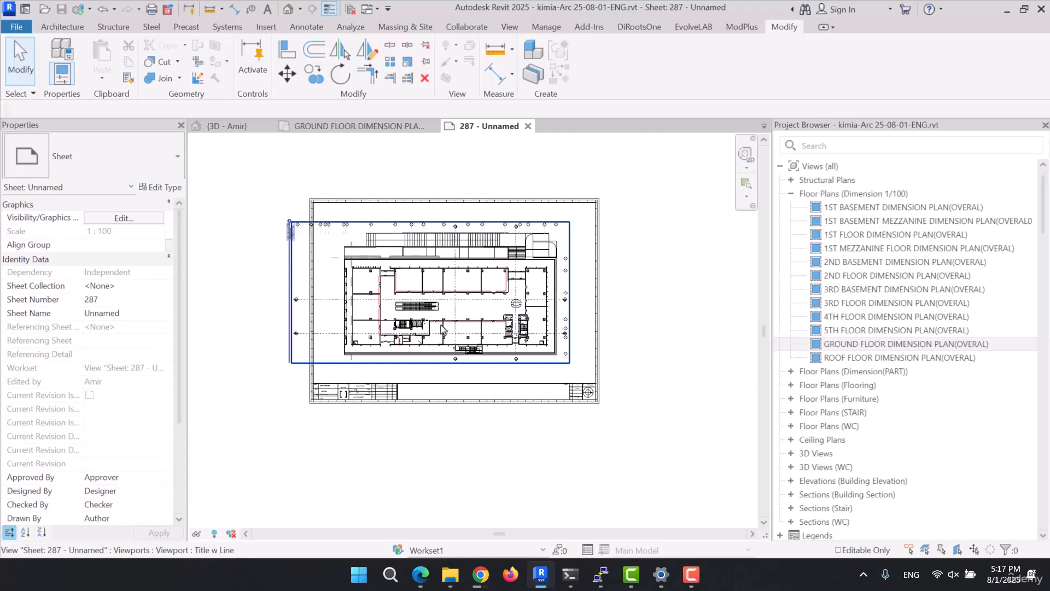
# Step: Return to the GROUND FLOOR DIMENSION PLAN(OVERAL) view and duplicate it without detailing
pyautogui.click(353, 127)
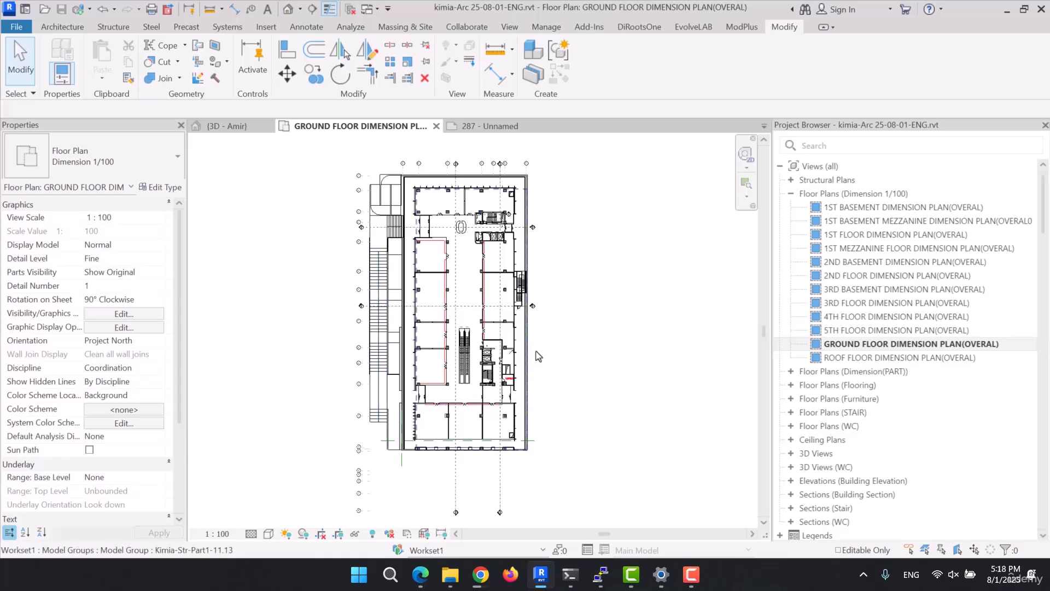
pyautogui.rightClick(867, 344)
pyautogui.moveTo(863, 337)
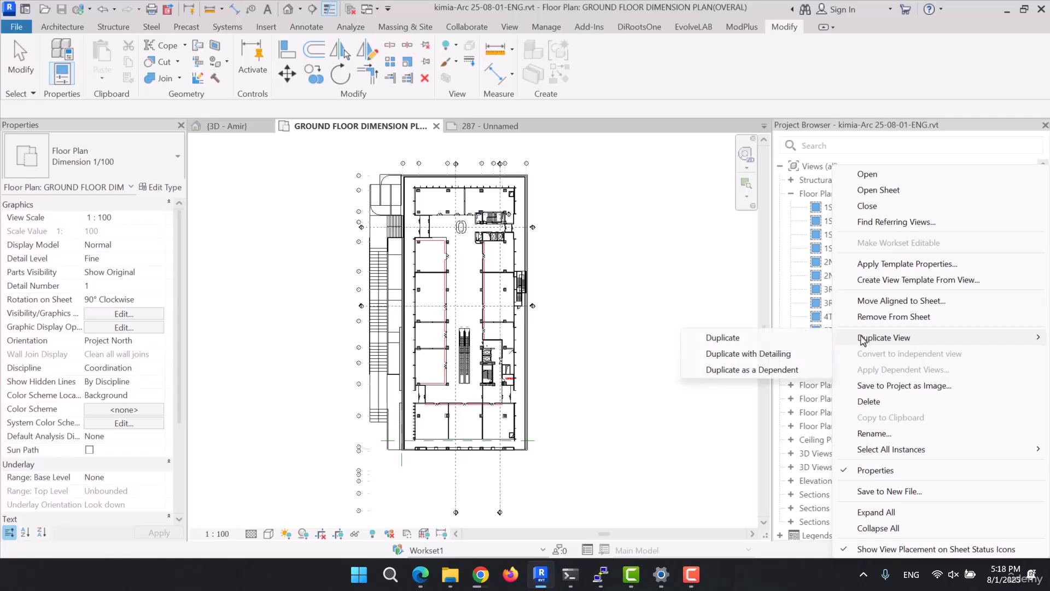
pyautogui.click(738, 338)
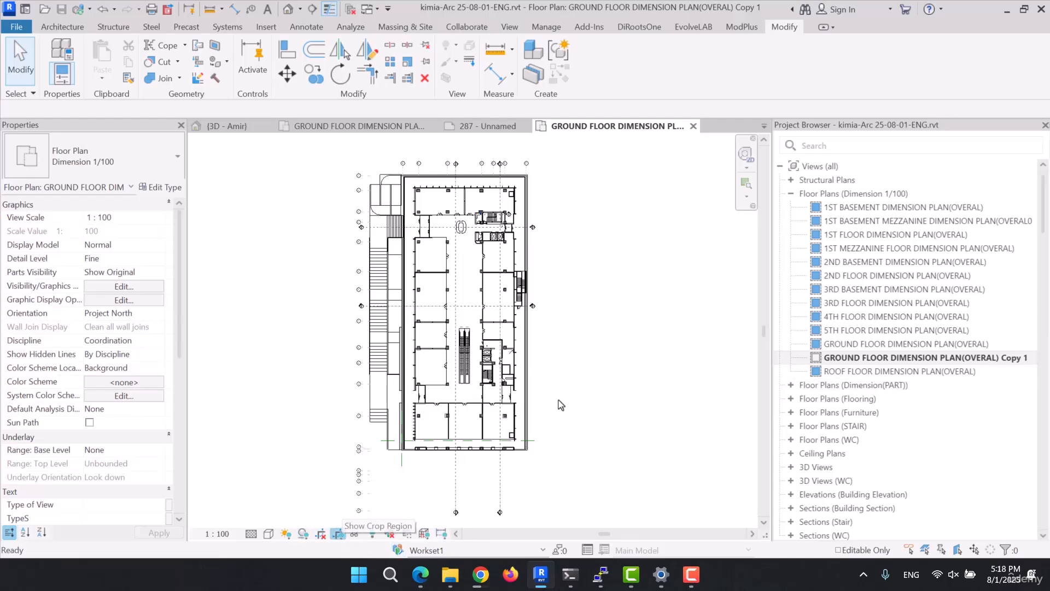
# Step: Crop the first copy of the ground floor plan to the building's upper end, trimming the crop region close around the grid bubbles
pyautogui.click(555, 417)
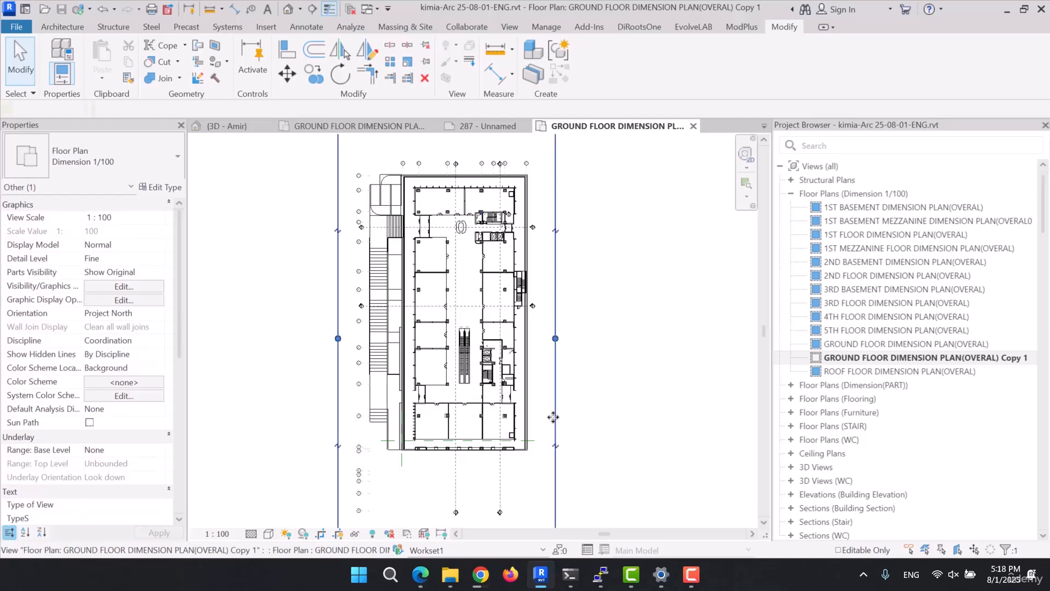
pyautogui.moveTo(553, 452); pyautogui.dragTo(581, 366, button='middle')
pyautogui.moveTo(475, 468); pyautogui.dragTo(495, 375)
pyautogui.moveTo(586, 184); pyautogui.dragTo(587, 315, button='middle')
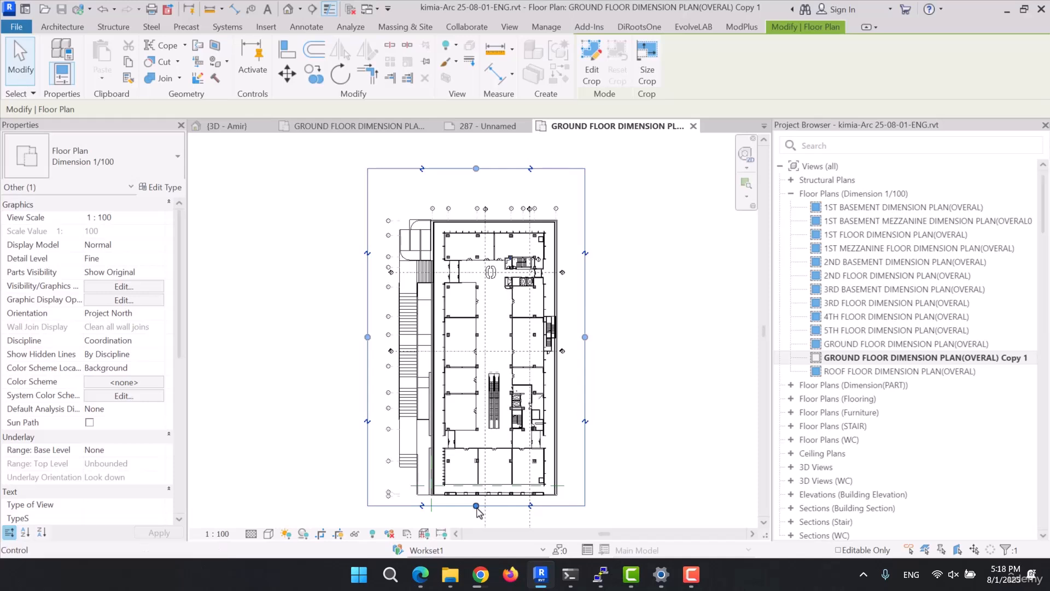
pyautogui.moveTo(476, 505); pyautogui.dragTo(478, 313)
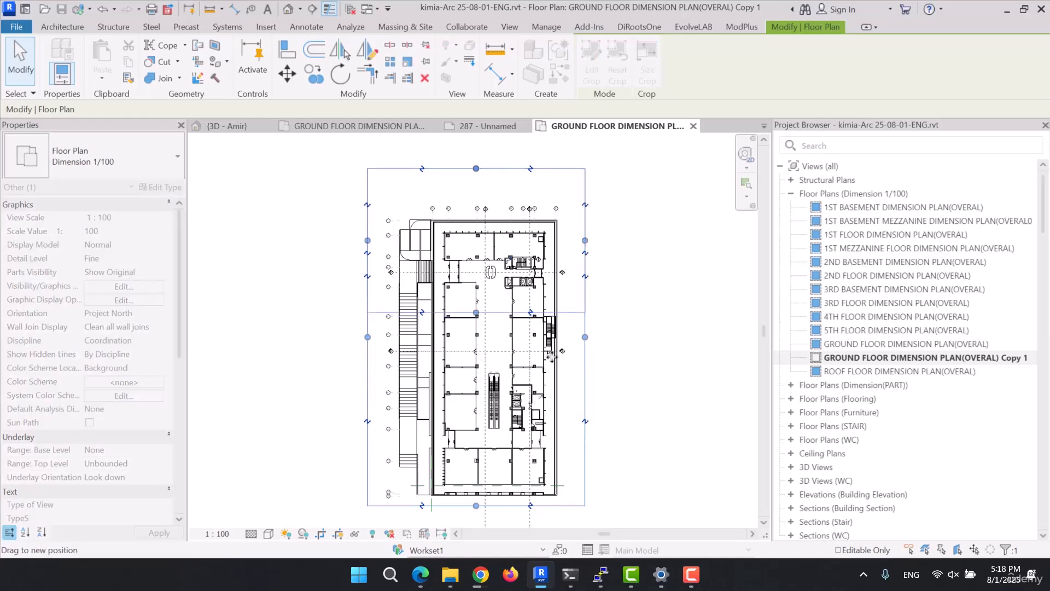
pyautogui.moveTo(473, 193); pyautogui.dragTo(479, 202)
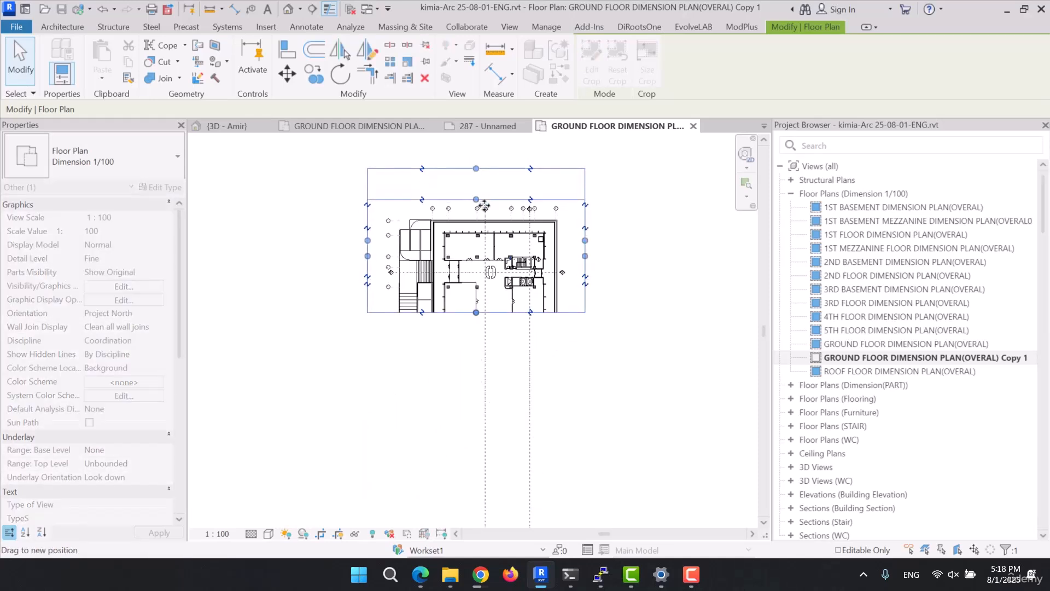
pyautogui.moveTo(585, 256); pyautogui.dragTo(574, 256)
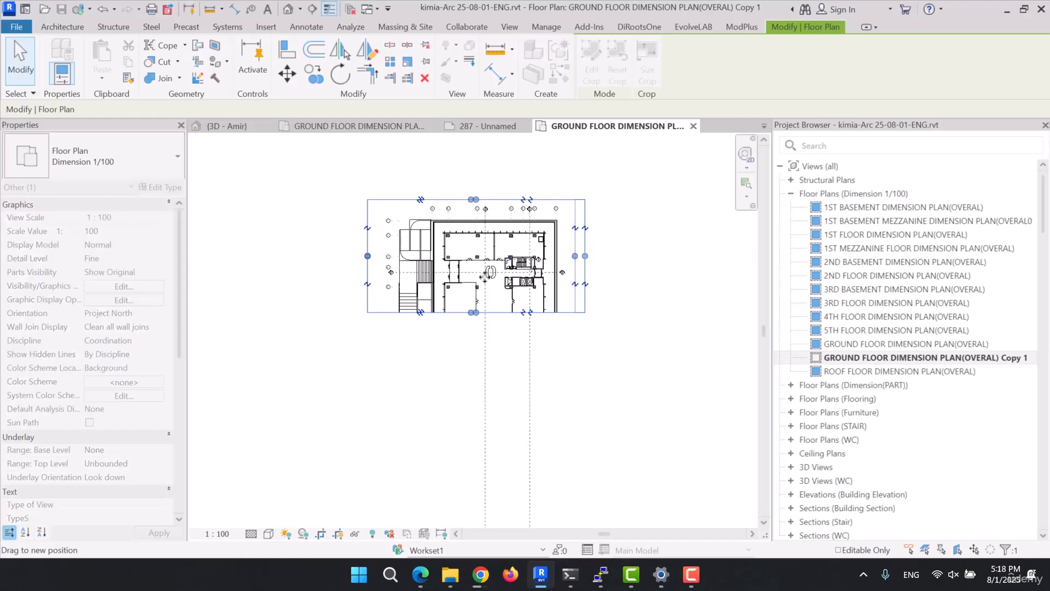
pyautogui.moveTo(368, 255); pyautogui.dragTo(384, 256)
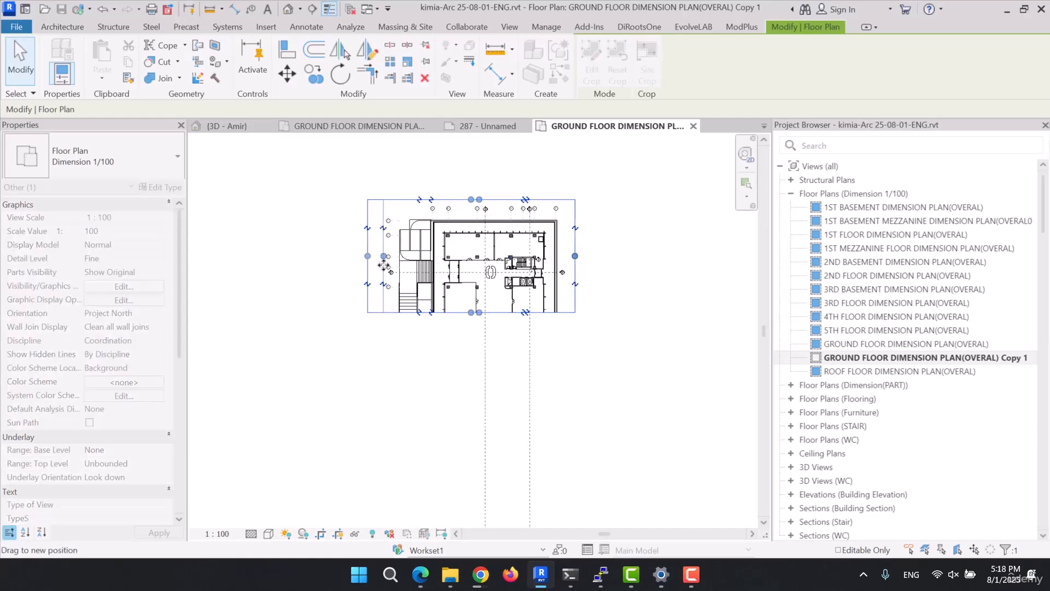
pyautogui.click(673, 438)
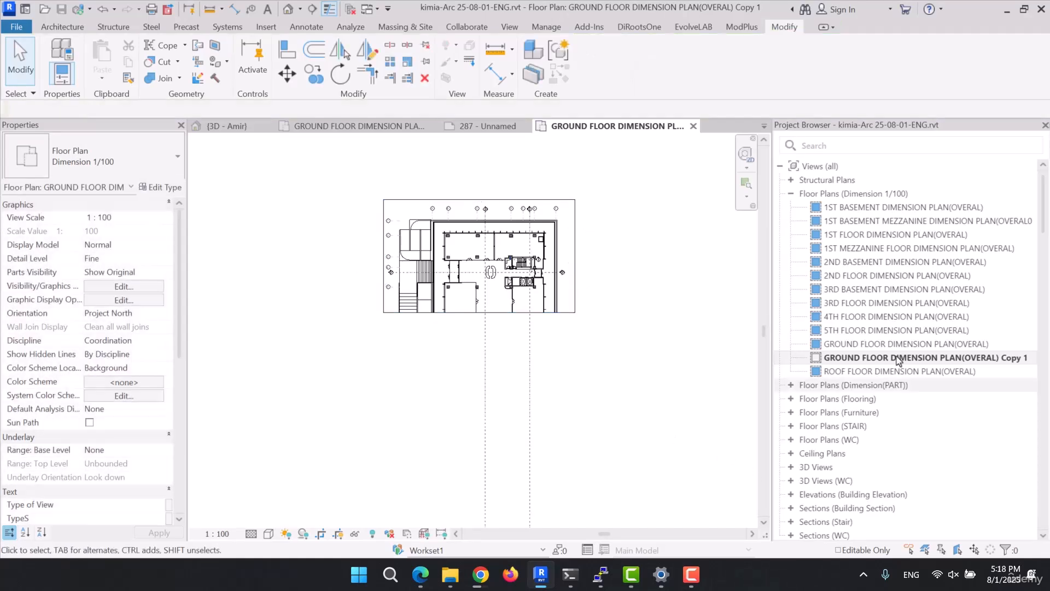
# Step: Duplicate the original GROUND FLOOR DIMENSION PLAN(OVERAL) view a second time without detailing
pyautogui.click(875, 343)
pyautogui.rightClick(836, 343)
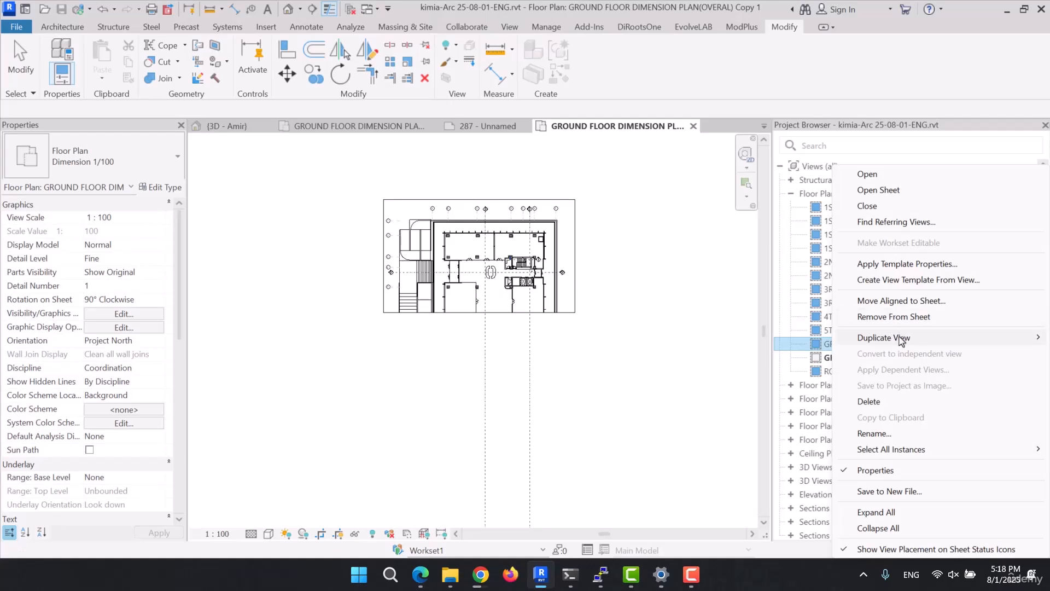
pyautogui.moveTo(888, 337)
pyautogui.click(722, 336)
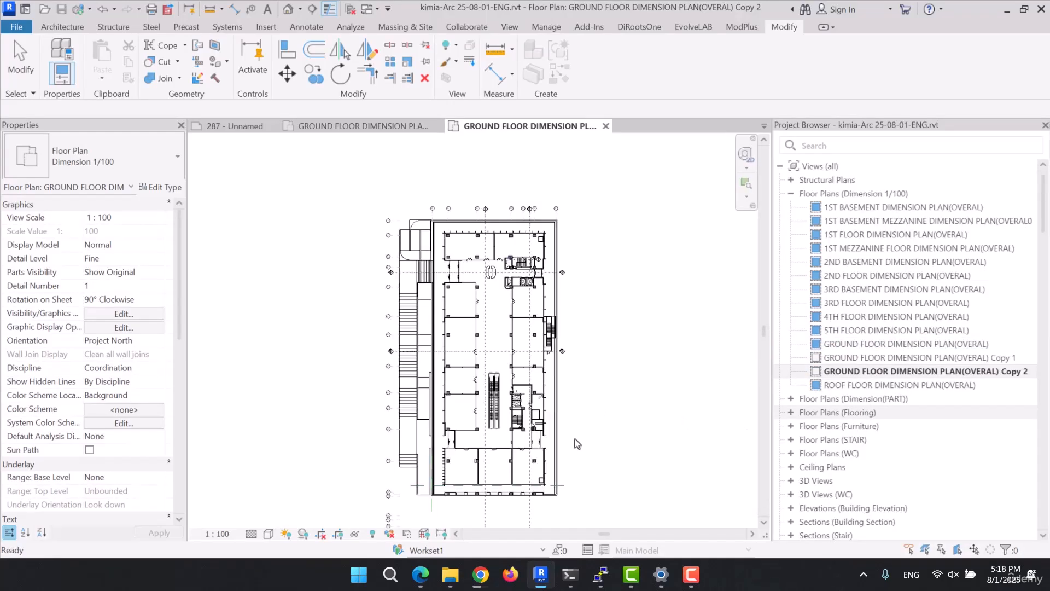
# Step: Show the crop region in the second copy and crop the plan to the middle strip around grids 5 to 7
pyautogui.click(339, 535)
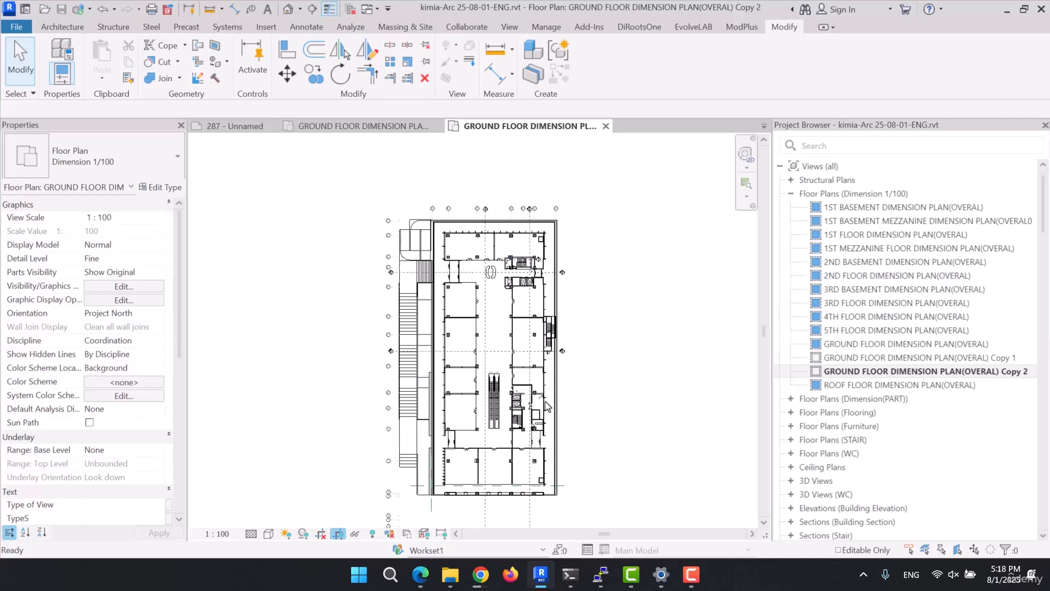
pyautogui.click(477, 170)
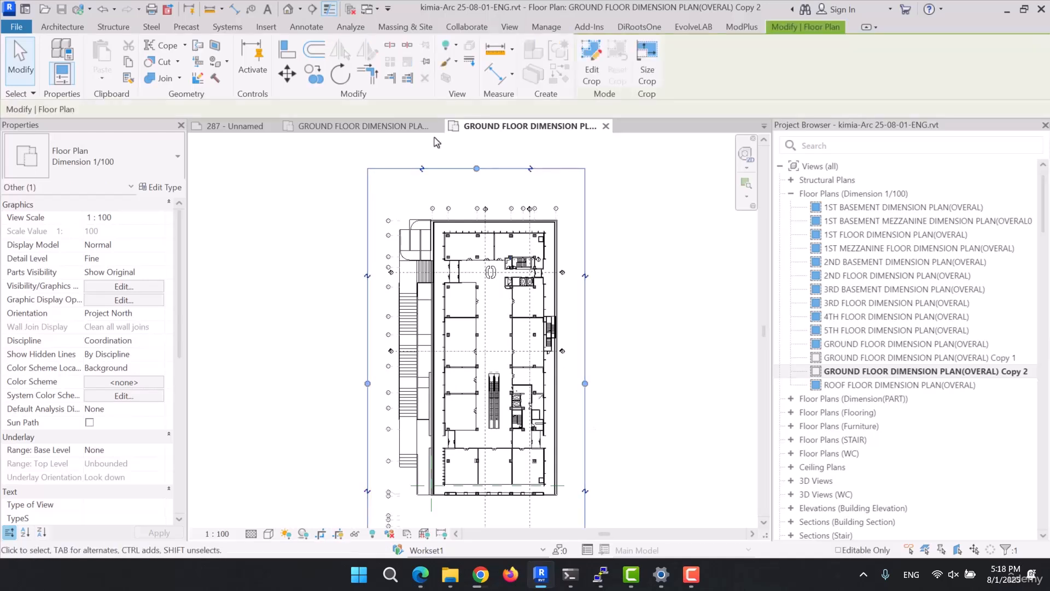
pyautogui.moveTo(476, 169); pyautogui.dragTo(504, 298)
pyautogui.moveTo(498, 469); pyautogui.dragTo(486, 337, button='middle')
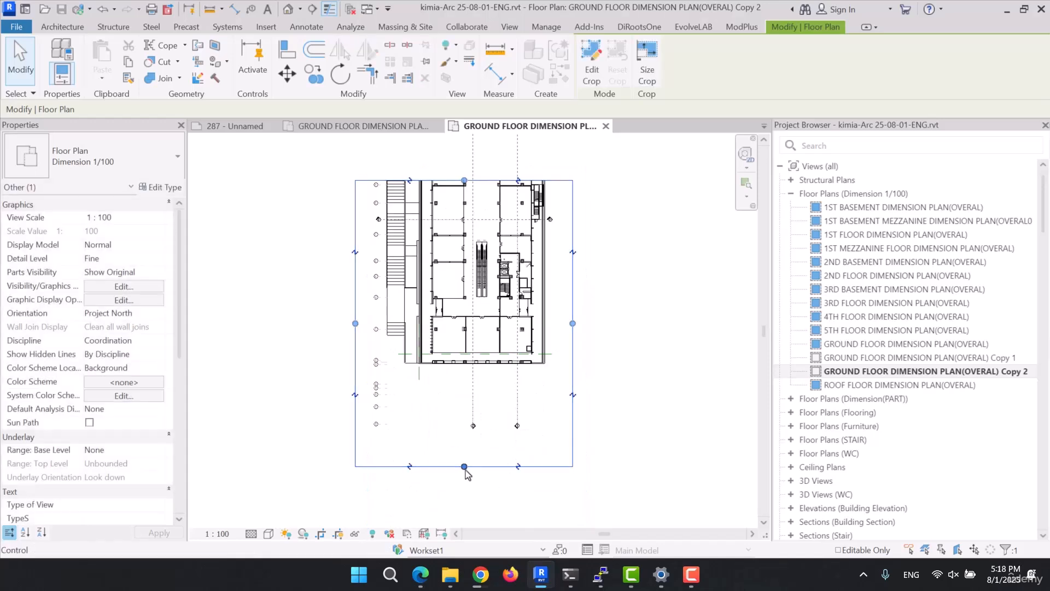
pyautogui.moveTo(465, 467); pyautogui.dragTo(481, 239)
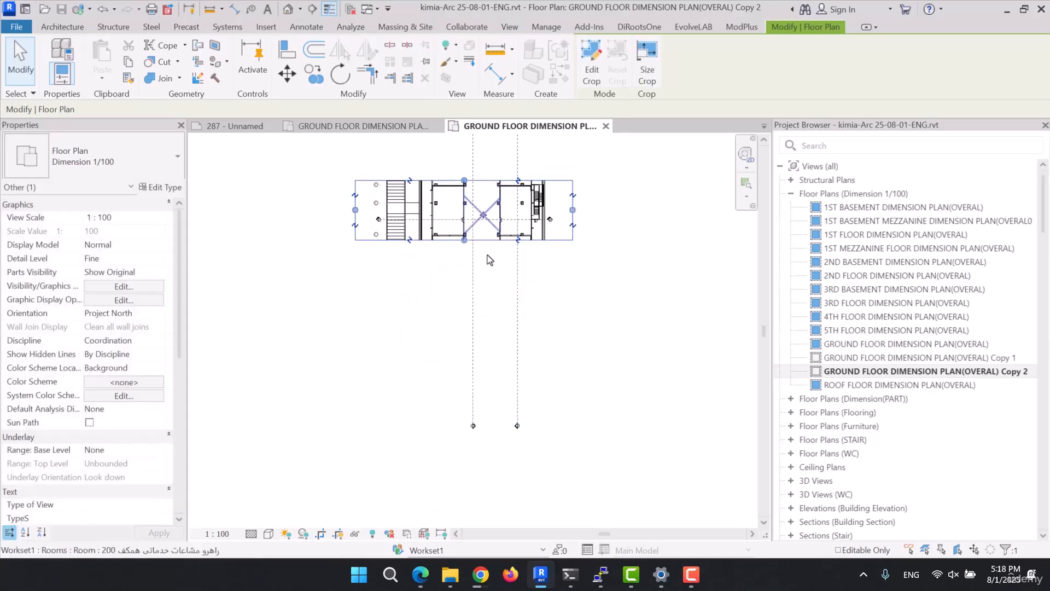
# Step: Compare the lower crop boundary of plan Copy 1 with the crop boundaries of plan Copy 2 to check where the parts meet
pyautogui.click(404, 127)
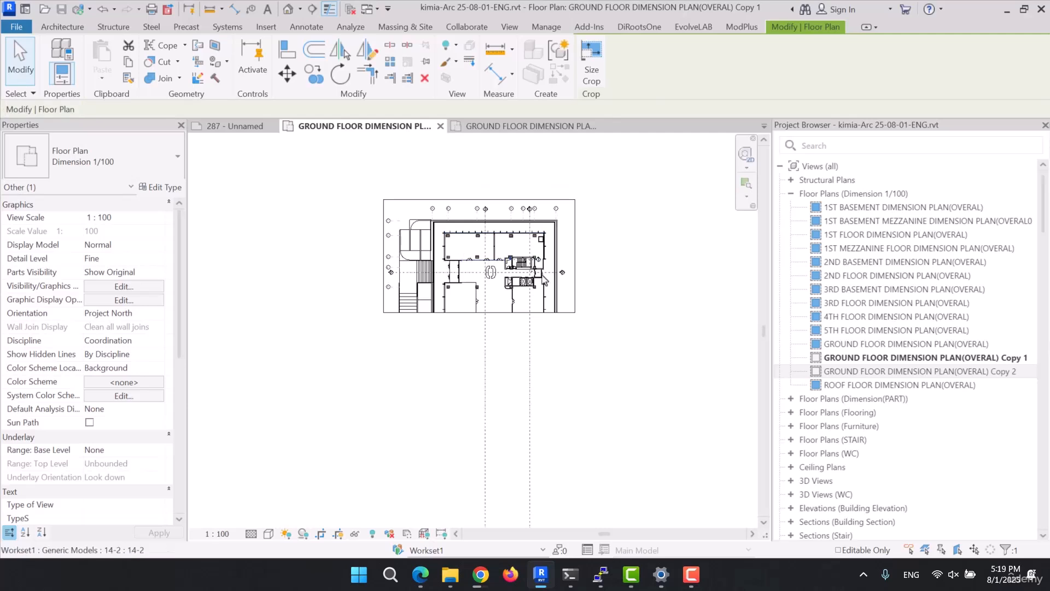
pyautogui.scroll(3, 507, 291)
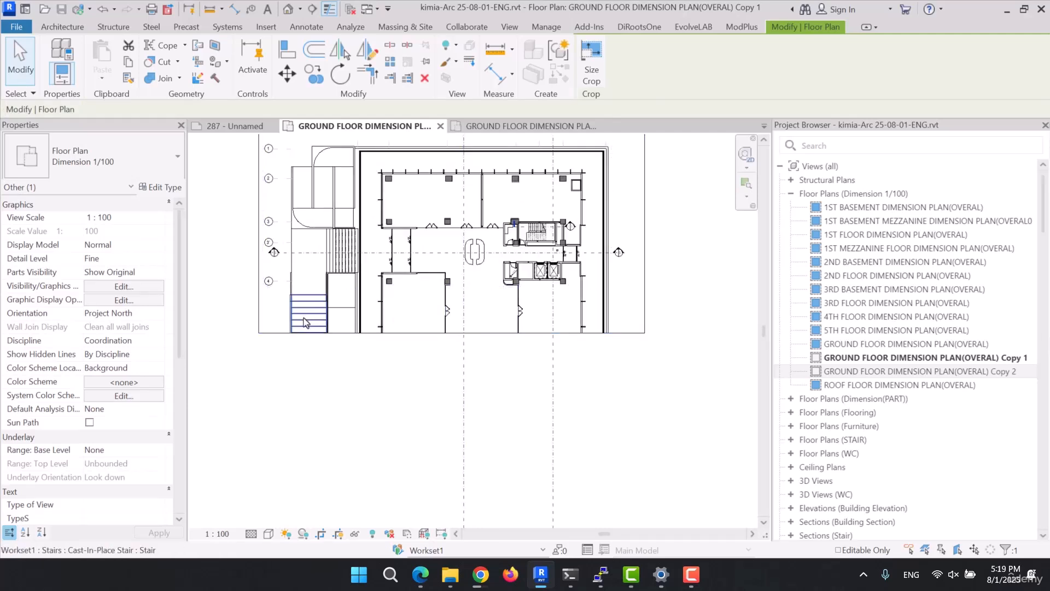
pyautogui.scroll(1, 305, 320)
pyautogui.click(419, 337)
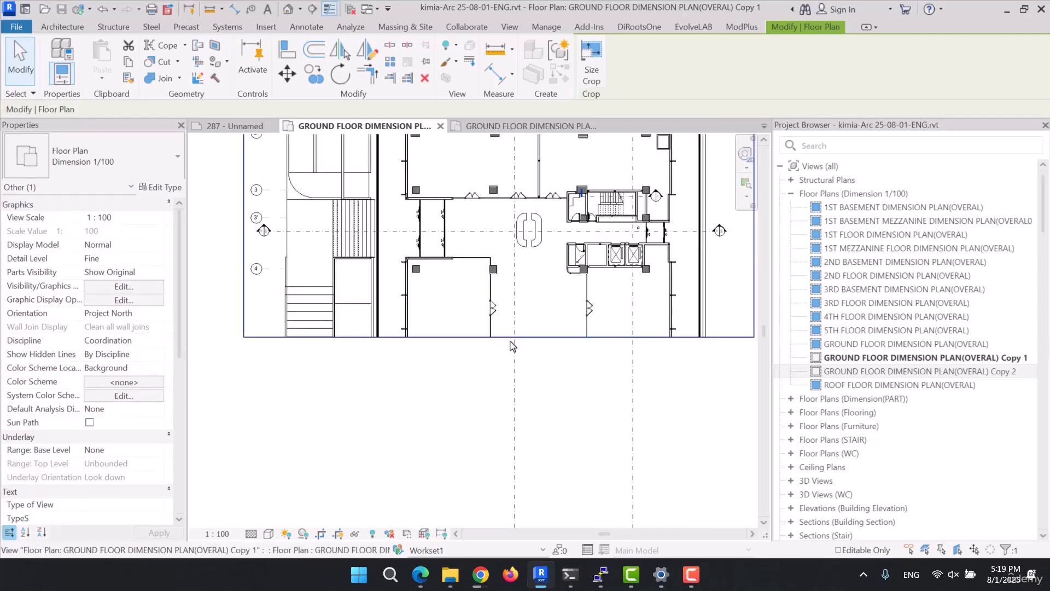
pyautogui.moveTo(498, 337); pyautogui.dragTo(525, 338)
pyautogui.click(517, 127)
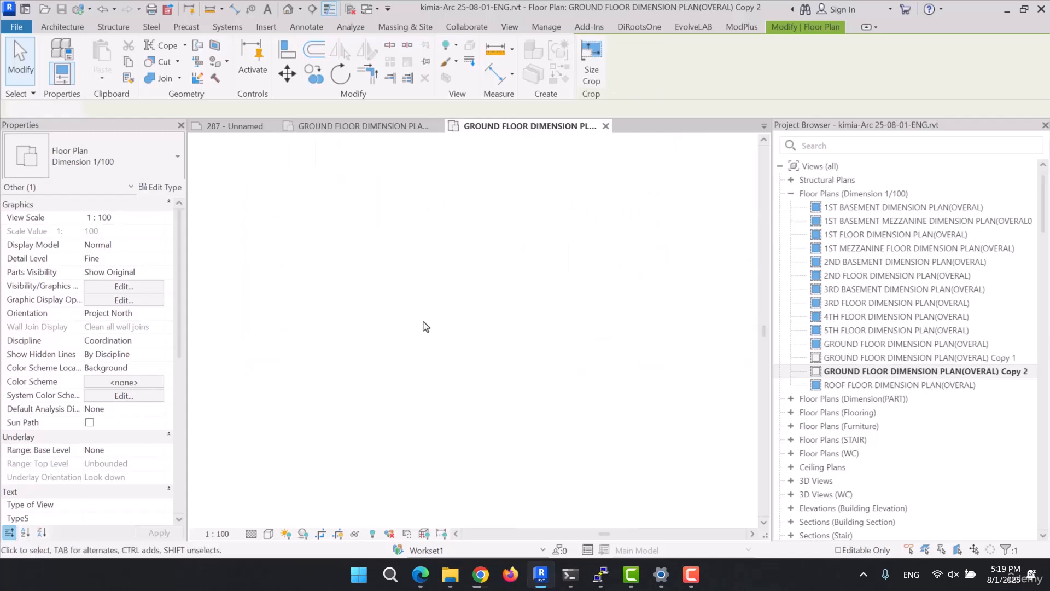
pyautogui.scroll(5, 364, 277)
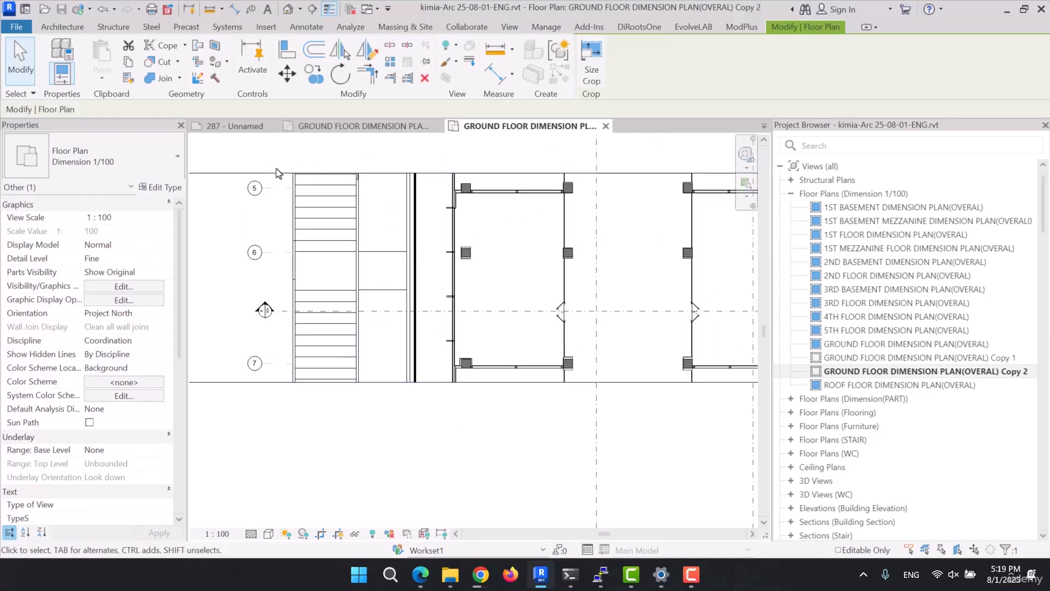
pyautogui.scroll(-3, 398, 244)
pyautogui.click(455, 289)
pyautogui.moveTo(446, 289)
pyautogui.mouseDown()
pyautogui.moveTo(446, 304)
pyautogui.moveTo(449, 285)
pyautogui.mouseUp()
pyautogui.scroll(2, 452, 313)
pyautogui.scroll(-3, 507, 339)
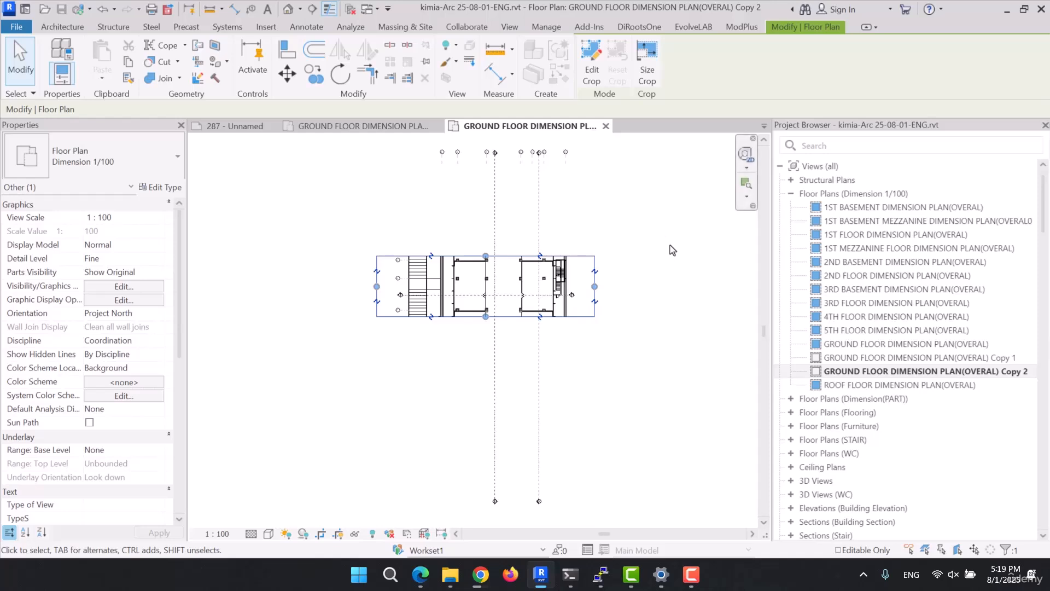
# Step: Open the GROUND FLOOR DIMENSION PLAN(OVERAL) Copy 1 view, dismiss the save reminder without saving, and turn off view cropping
pyautogui.click(973, 359)
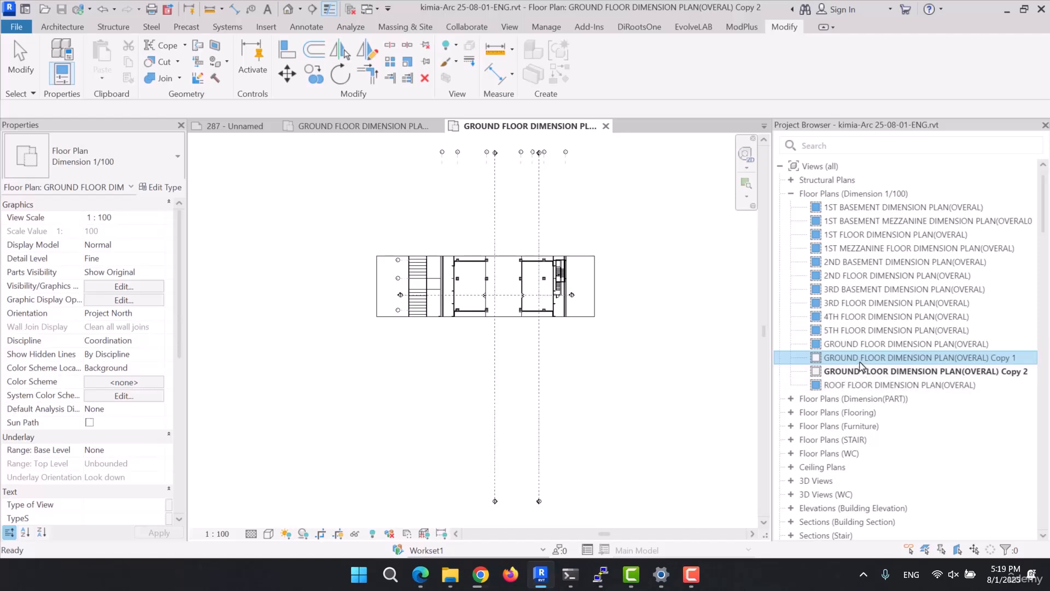
pyautogui.doubleClick(817, 356)
pyautogui.click(573, 226)
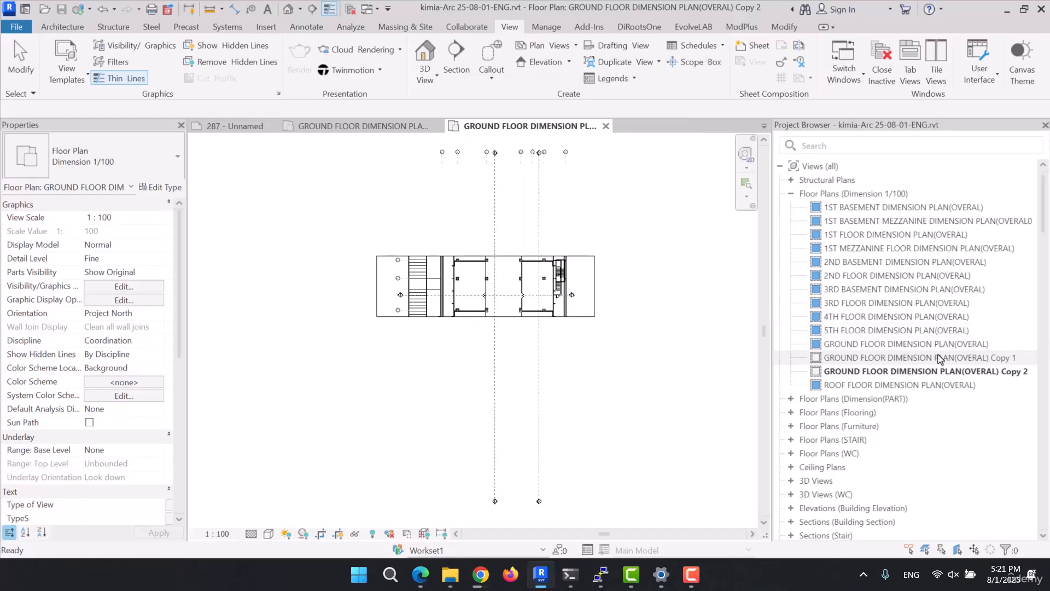
pyautogui.doubleClick(905, 357)
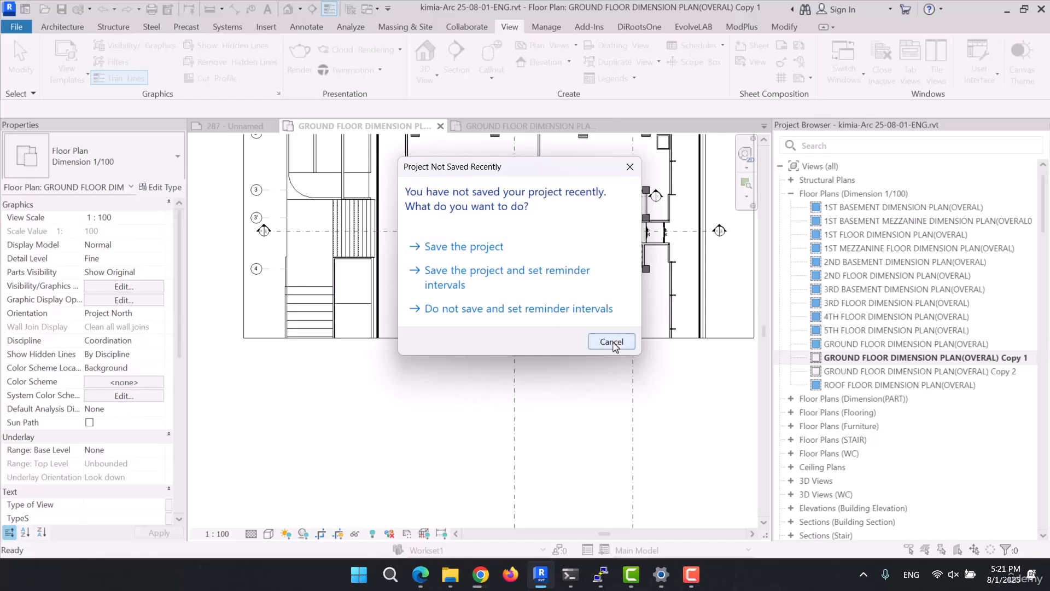
pyautogui.click(600, 331)
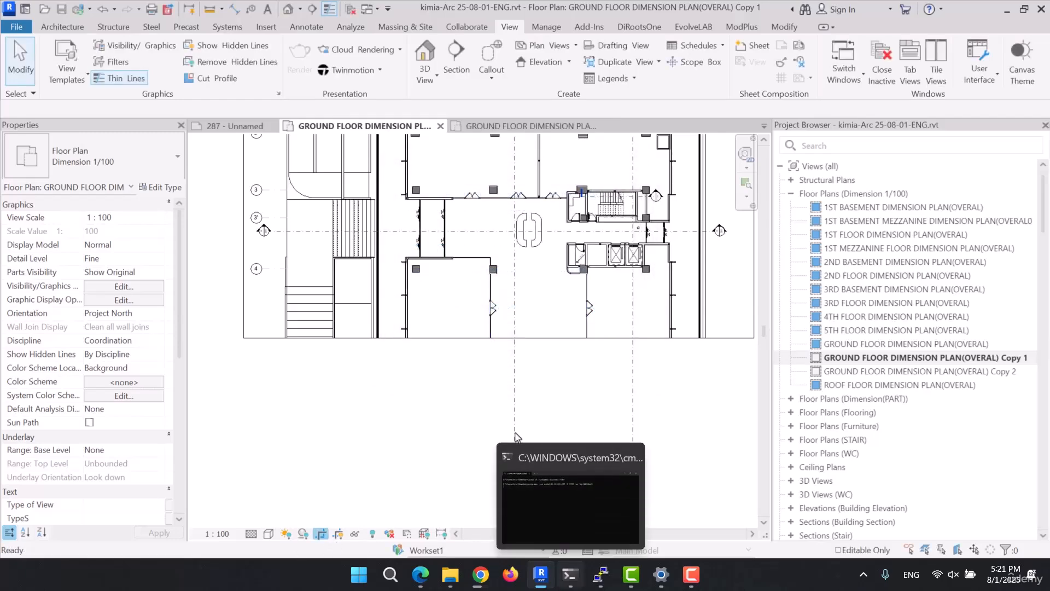
pyautogui.click(320, 533)
pyautogui.scroll(-2, 440, 325)
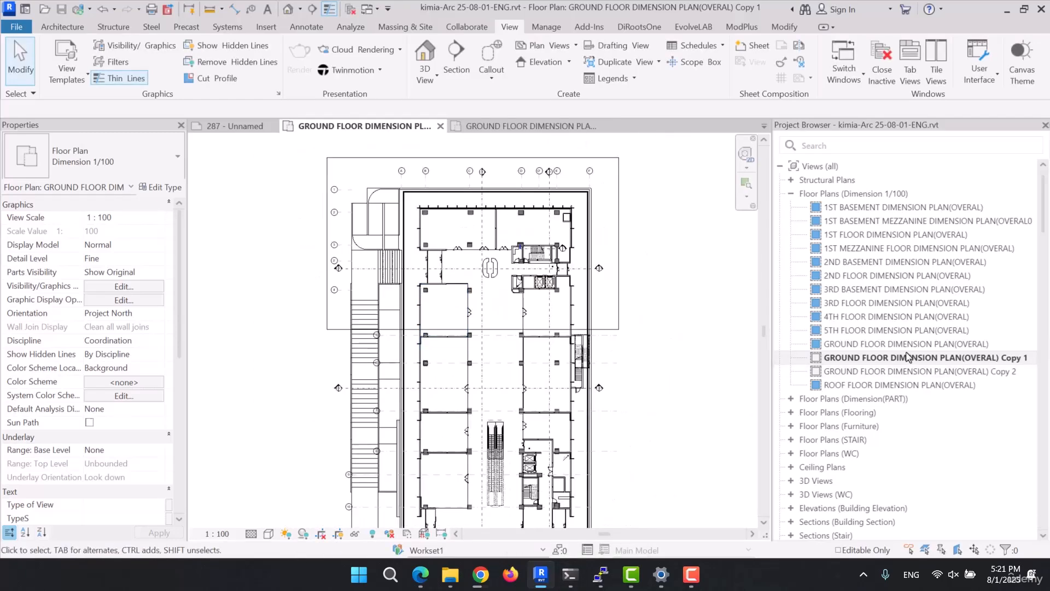
pyautogui.click(846, 345)
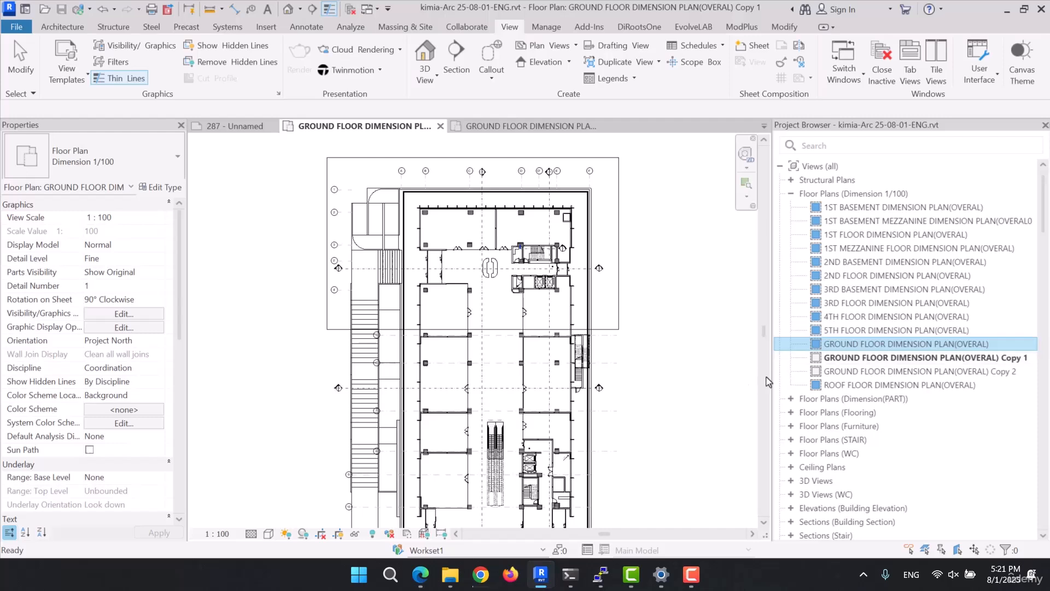
pyautogui.click(898, 344)
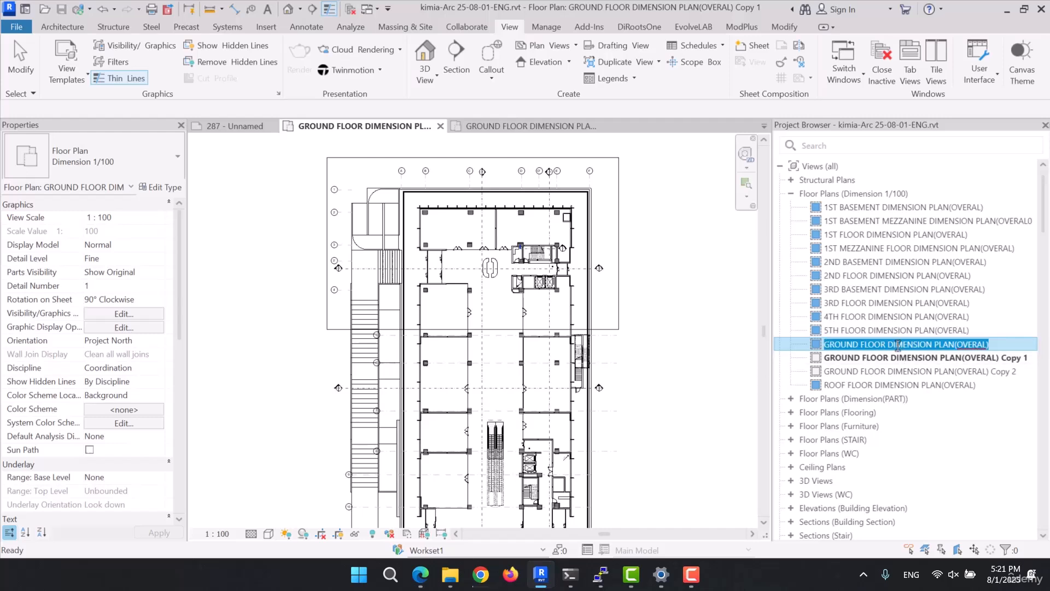
pyautogui.click(900, 358)
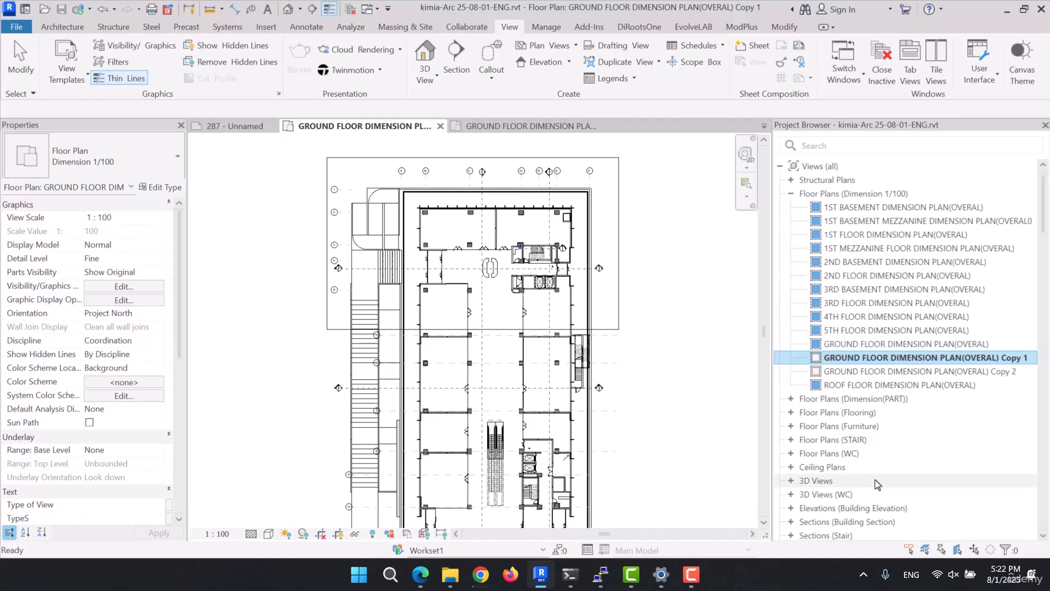
pyautogui.scroll(-3, 689, 355)
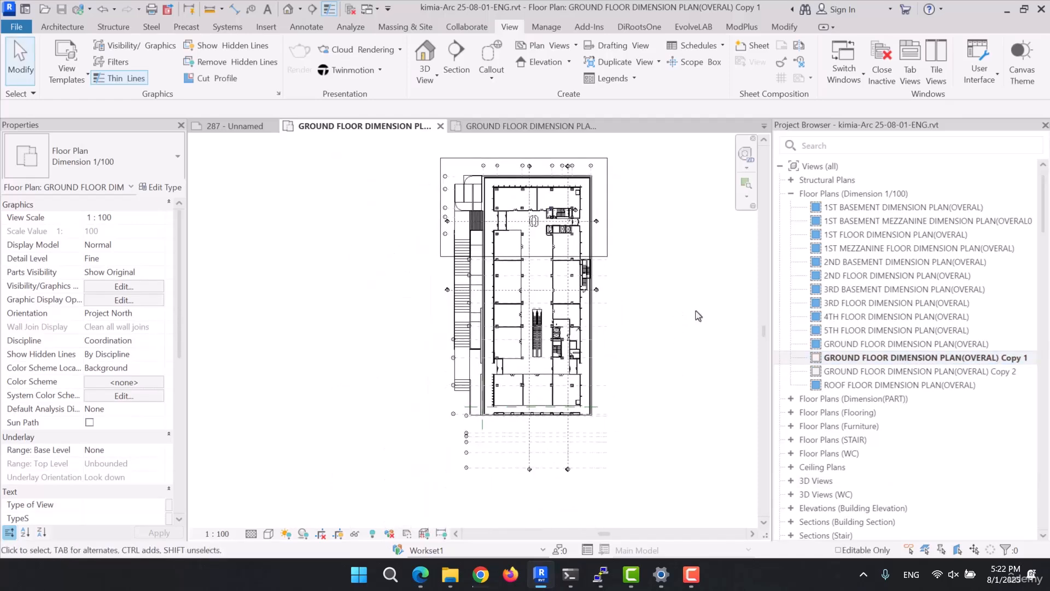
# Step: Hide the crop region in the uncropped plan Copy 1
pyautogui.click(874, 357)
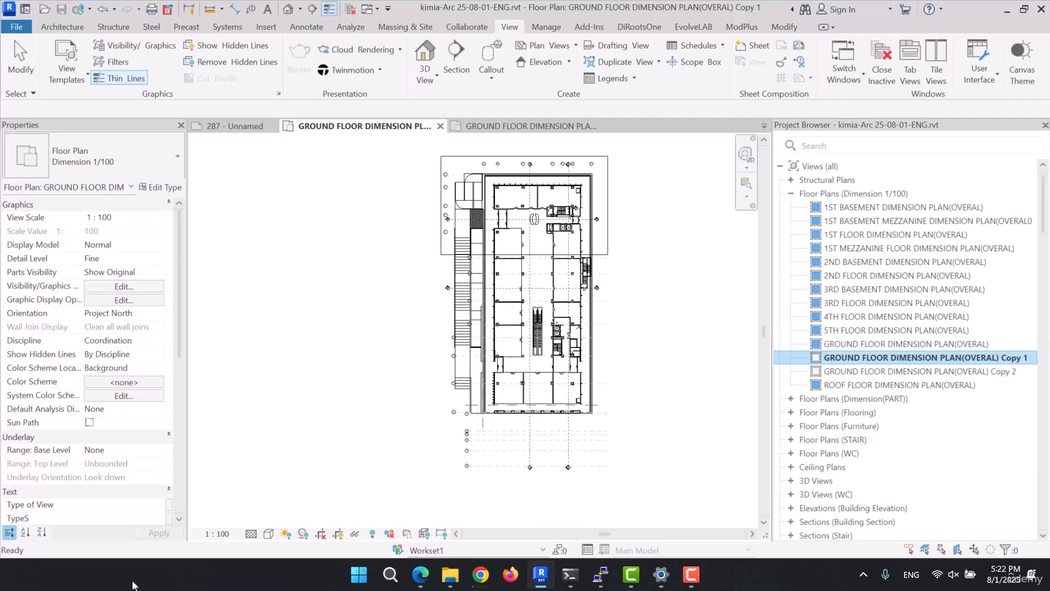
pyautogui.click(338, 534)
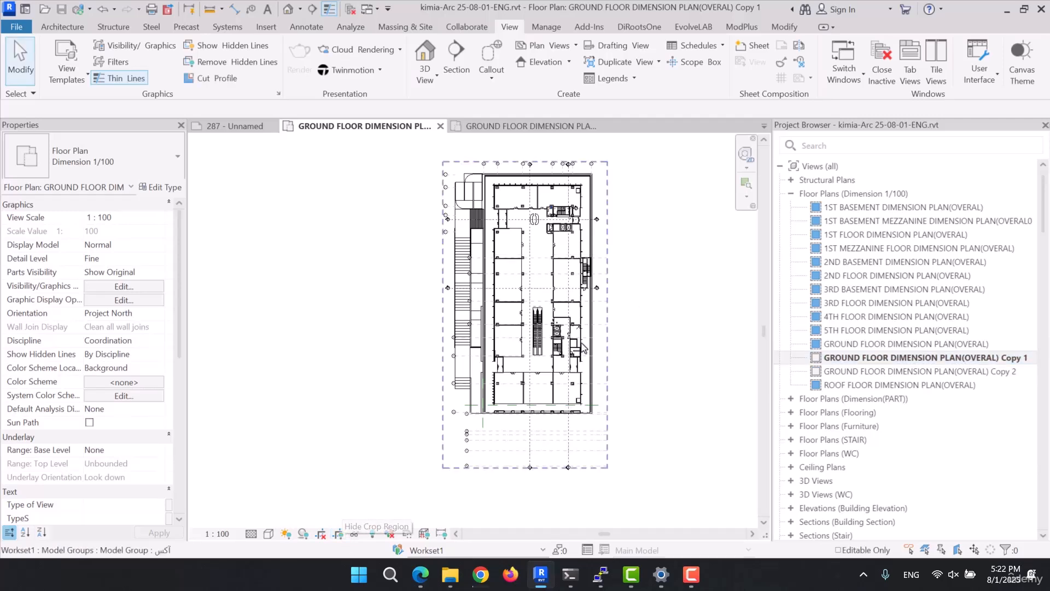
pyautogui.moveTo(658, 201); pyautogui.dragTo(630, 224, button='middle')
# Step: Try to draw a scope box around the upper end of the building in plan Copy 1
pyautogui.click(700, 65)
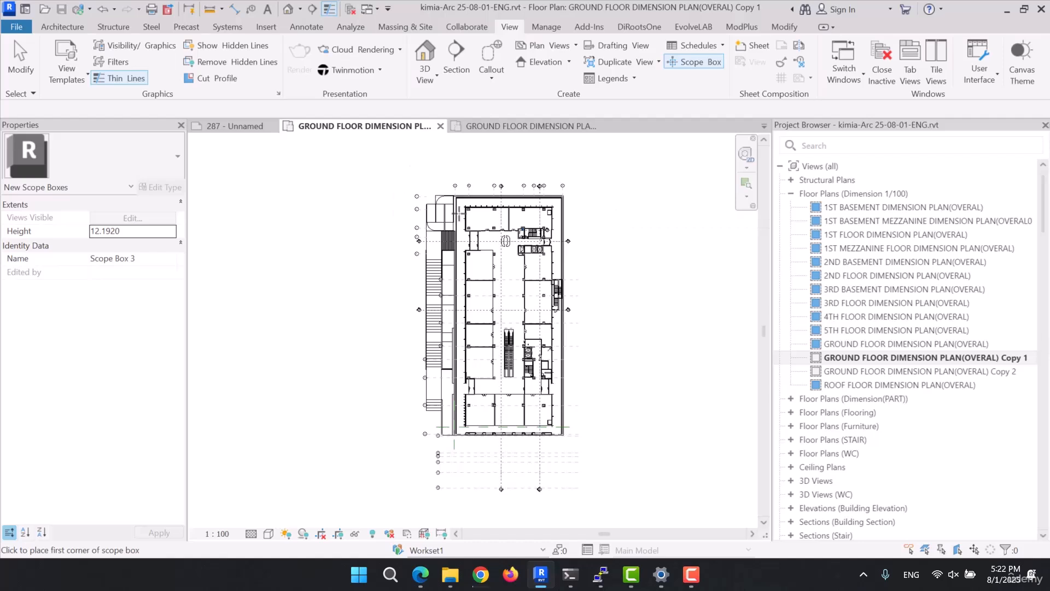
pyautogui.scroll(1, 560, 218)
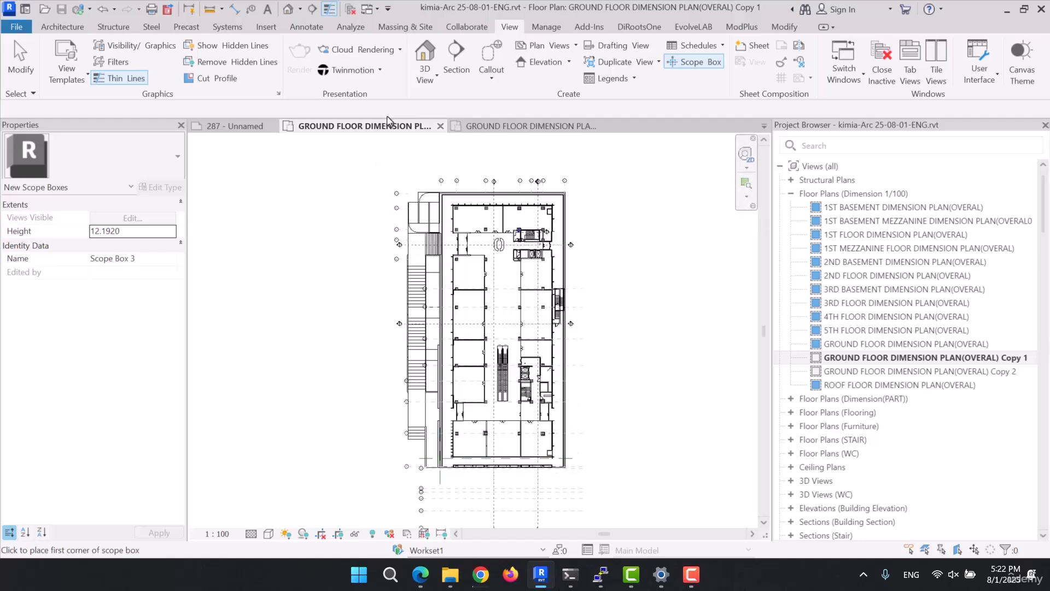
pyautogui.click(391, 170)
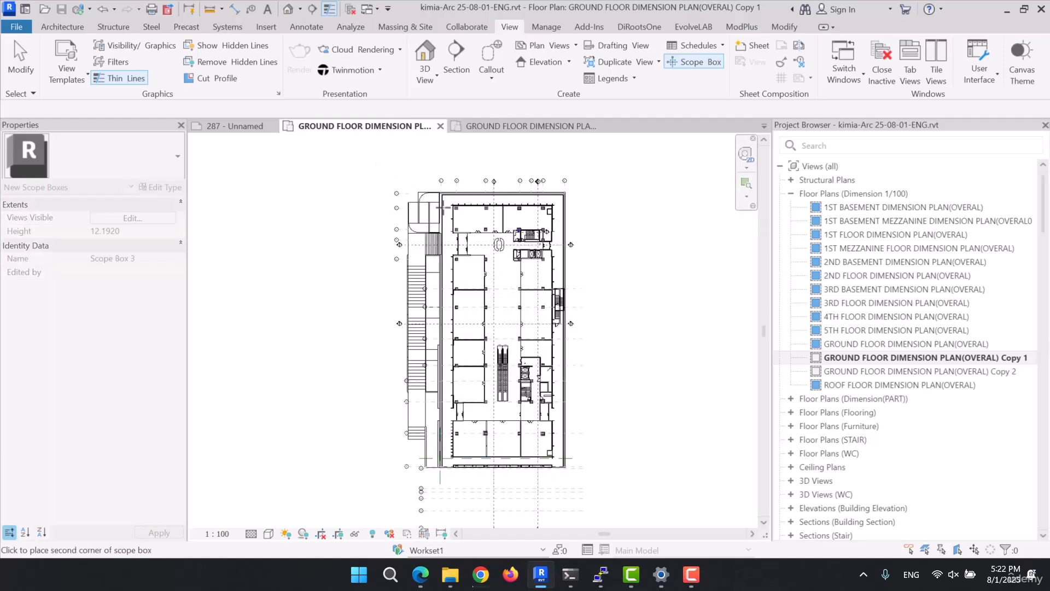
pyautogui.click(606, 291)
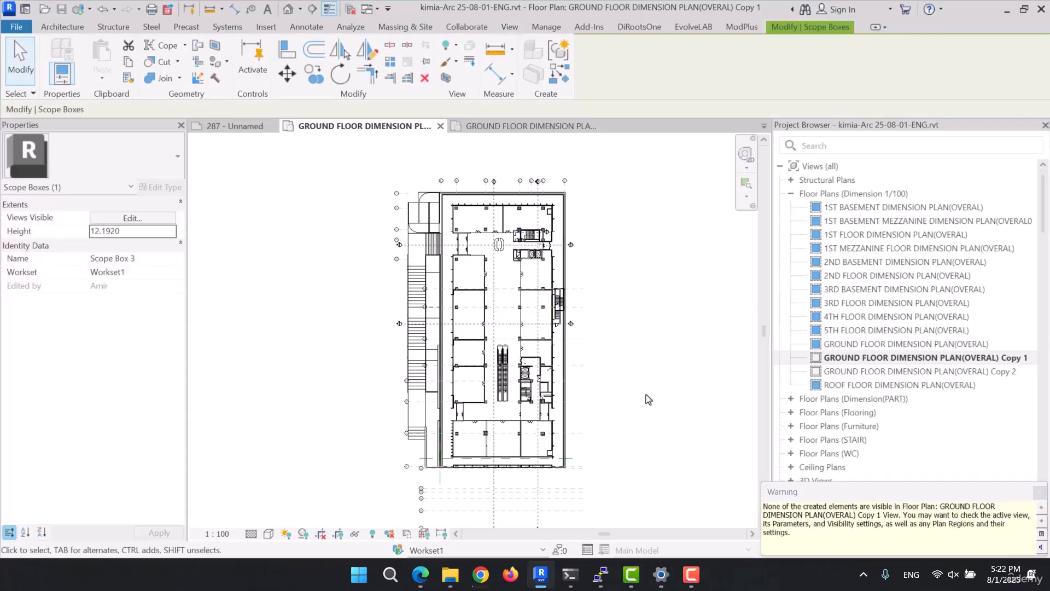
pyautogui.click(658, 391)
# Step: Turn on the Scope Boxes annotation category in the Visibility/Graphic Overrides of plan Copy 1
pyautogui.scroll(-6, 109, 355)
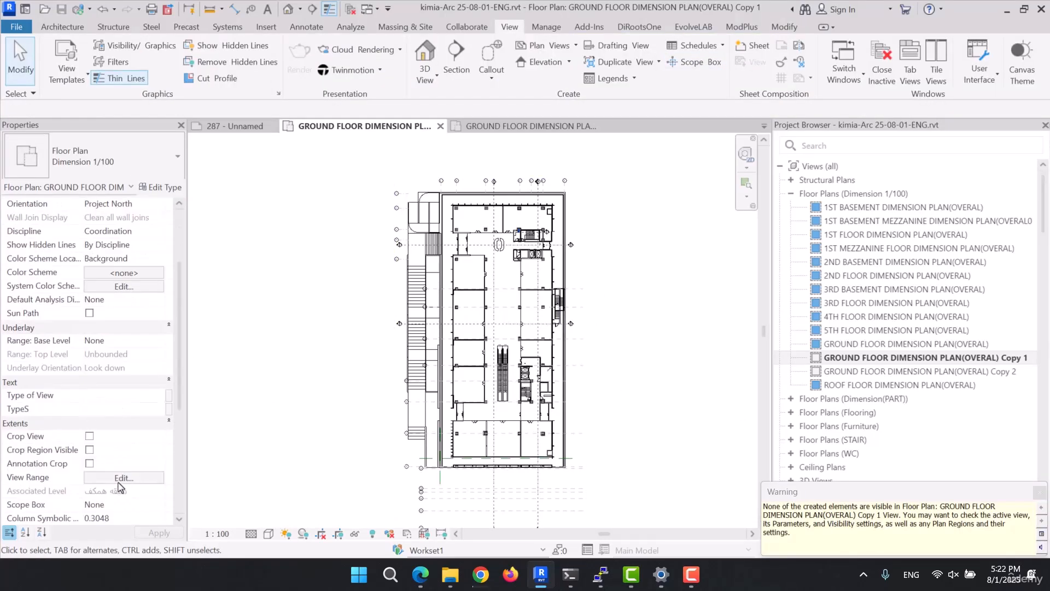
pyautogui.press('v')
pyautogui.press('v')
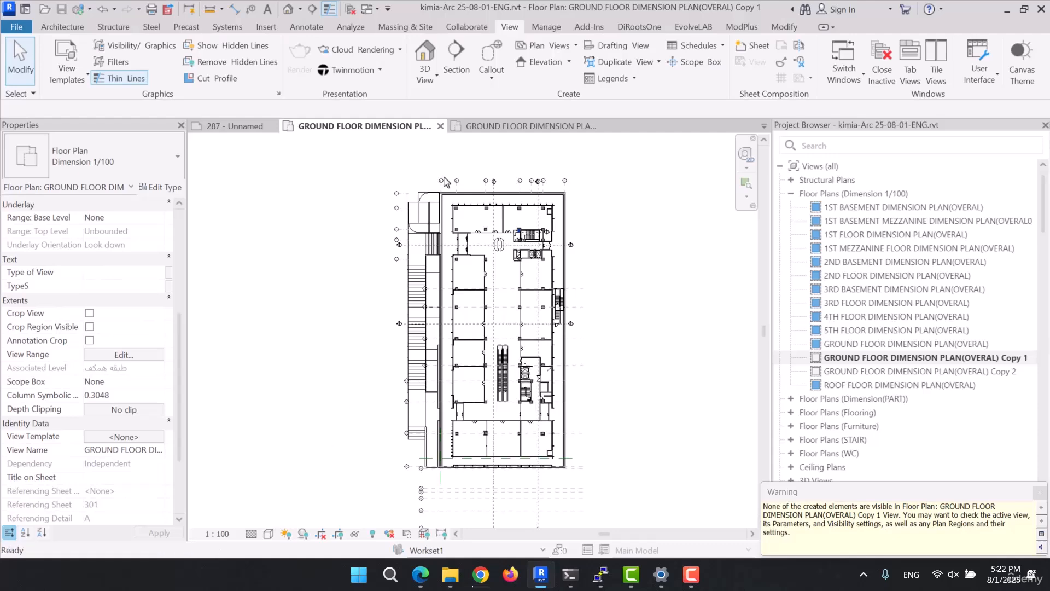
pyautogui.click(256, 39)
pyautogui.click(236, 183)
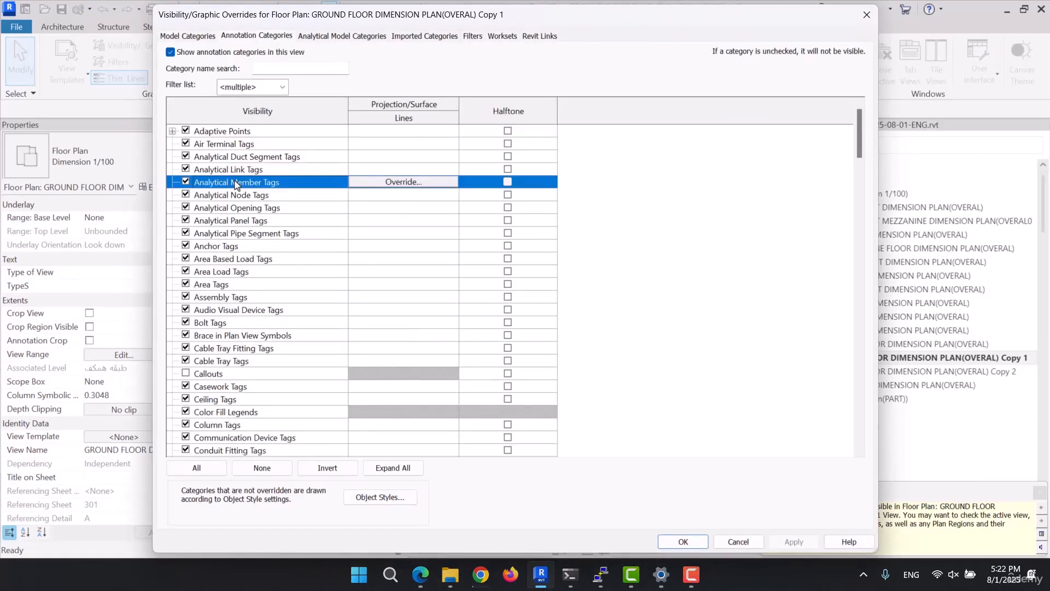
pyautogui.press('s')
pyautogui.click(185, 403)
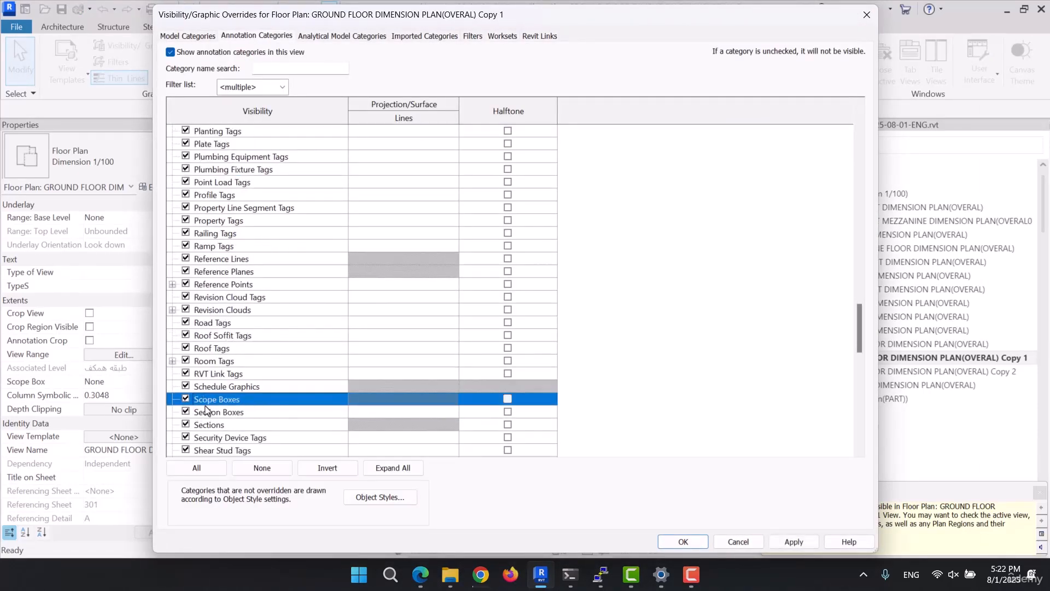
pyautogui.click(683, 542)
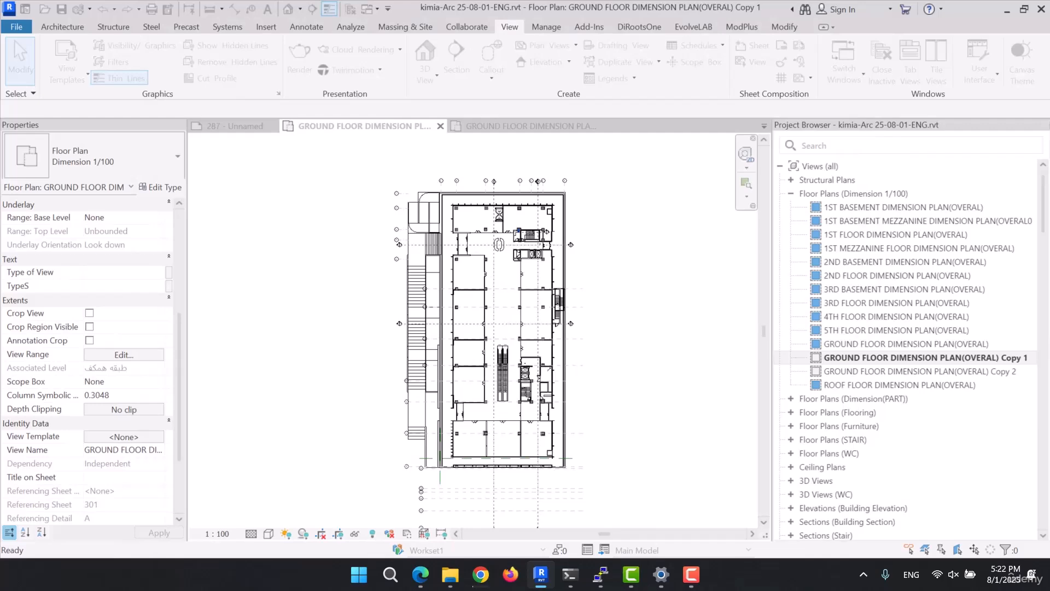
pyautogui.click(601, 291)
pyautogui.press('Escape')
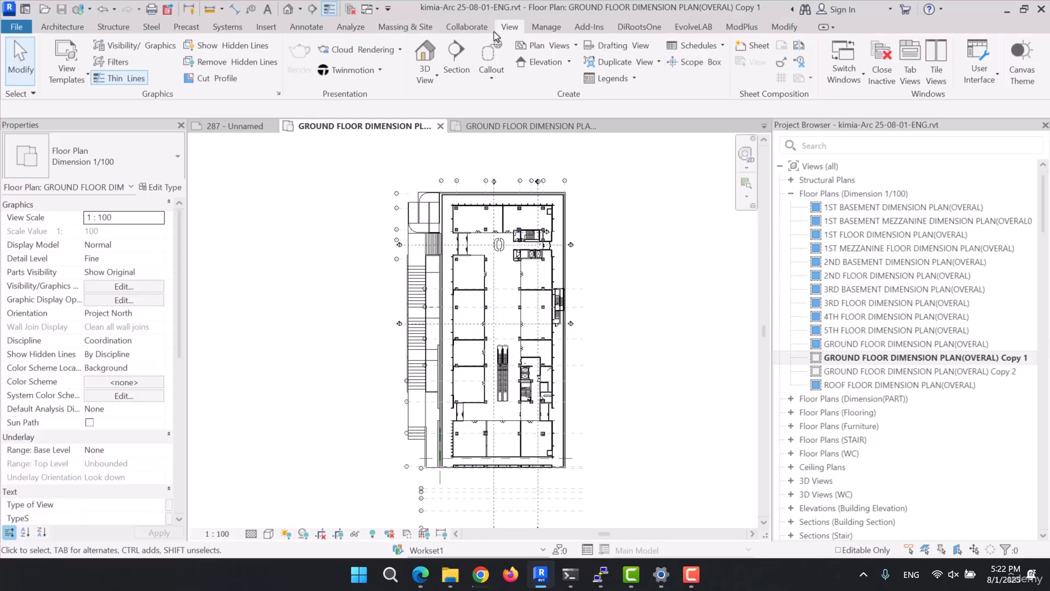
# Step: Draw a scope box around the building's upper end, enclosing the grid bubbles and ending between grids 4 and 5
pyautogui.click(705, 62)
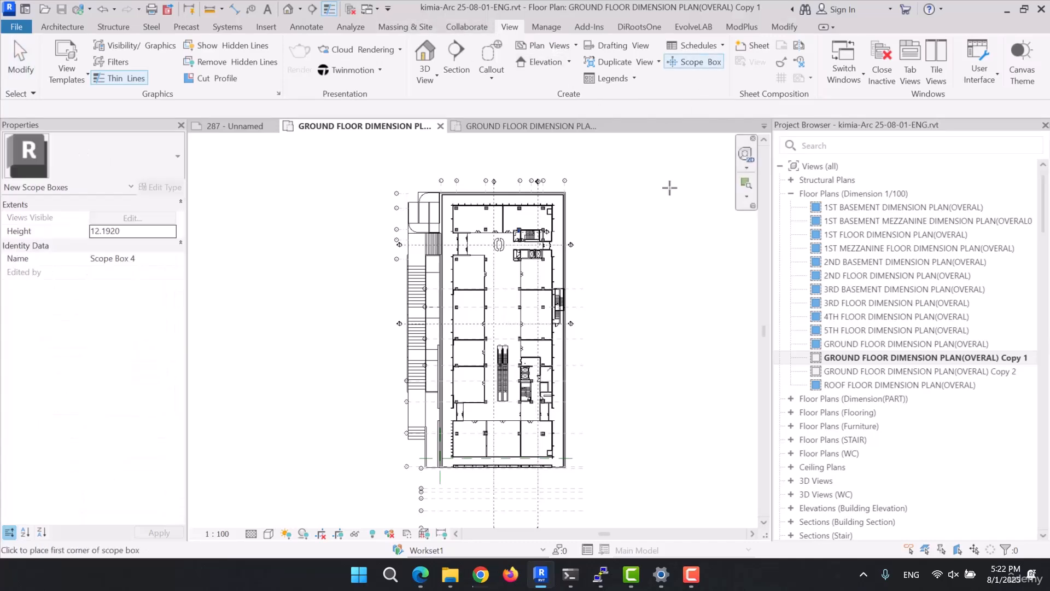
pyautogui.click(394, 175)
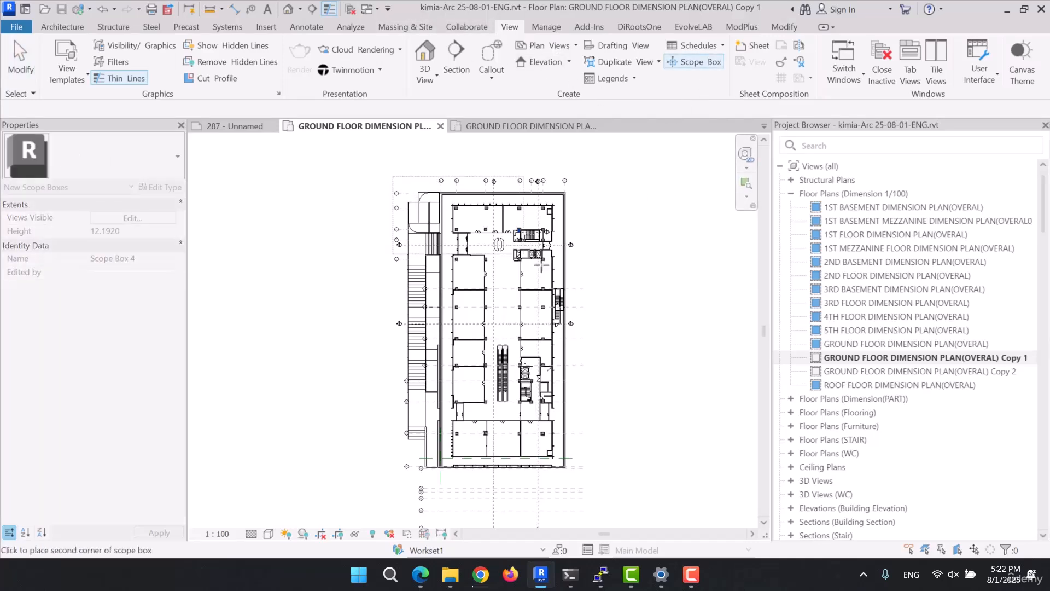
pyautogui.scroll(3, 572, 268)
pyautogui.scroll(2, 569, 261)
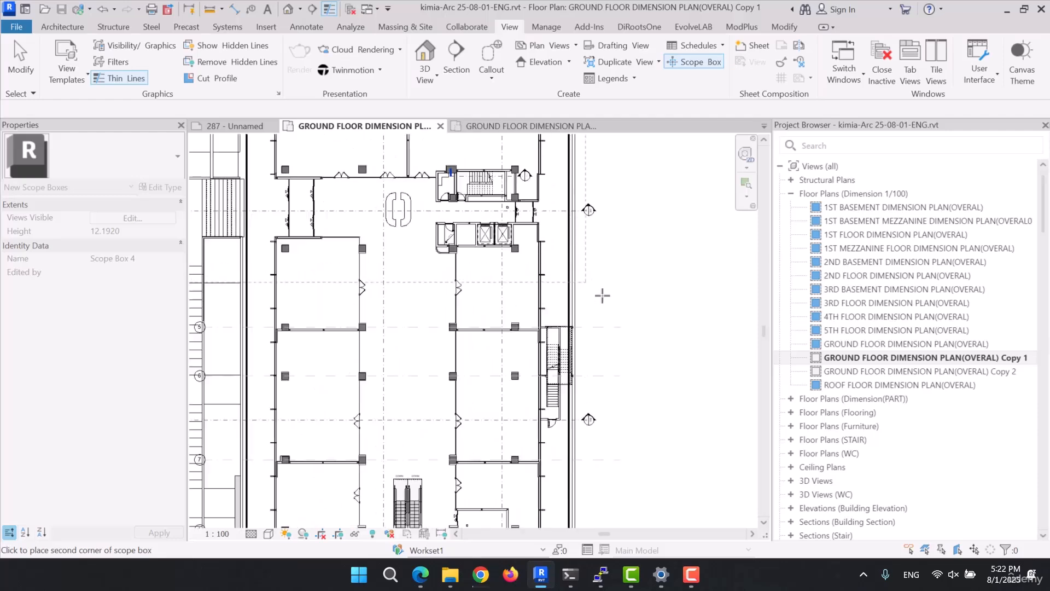
pyautogui.moveTo(598, 316); pyautogui.dragTo(708, 297, button='middle')
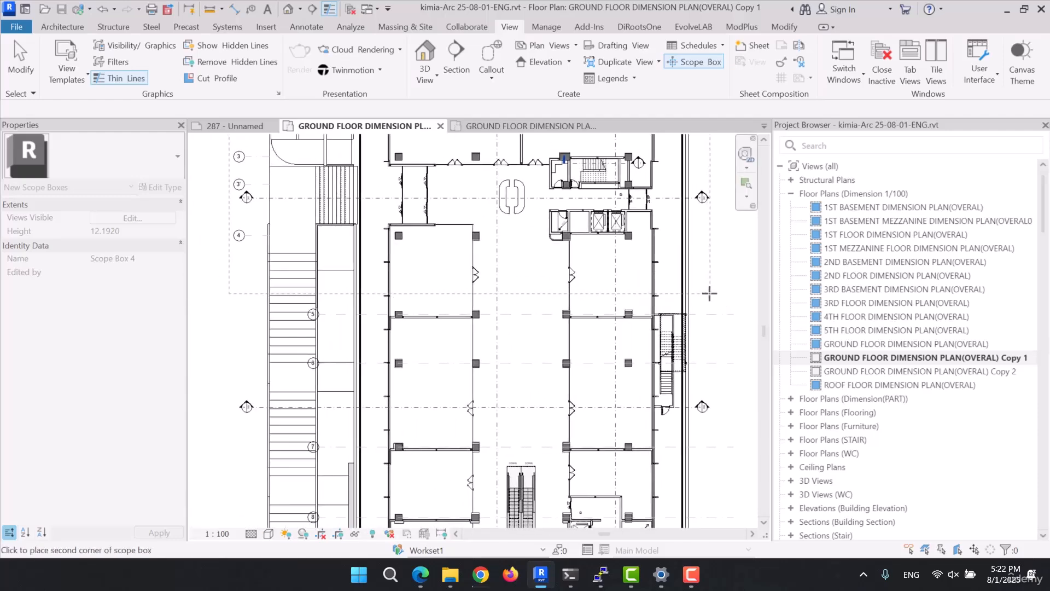
pyautogui.click(710, 294)
pyautogui.scroll(-5, 577, 315)
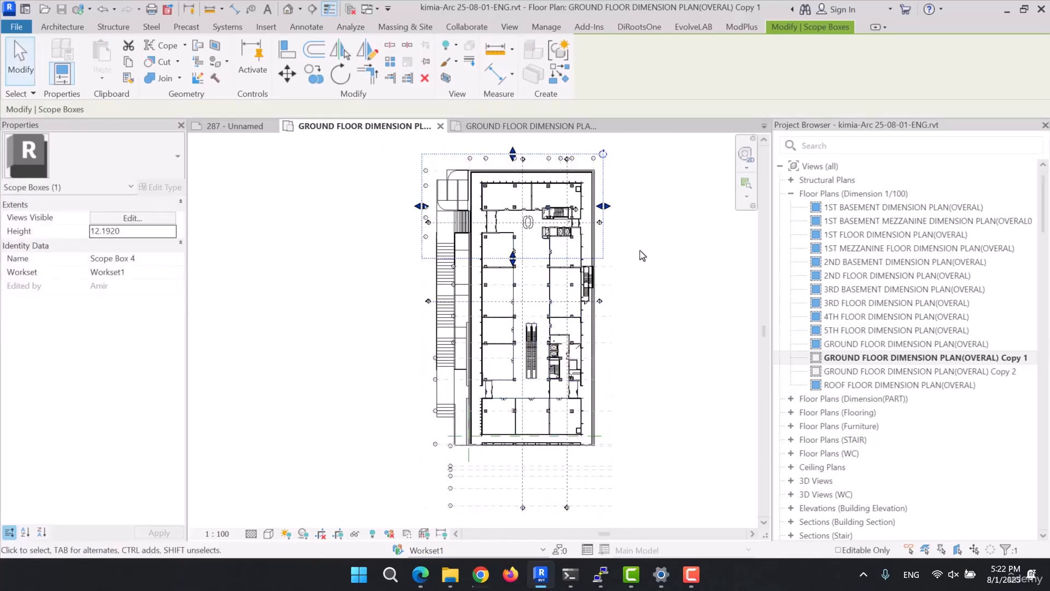
pyautogui.scroll(2, 517, 265)
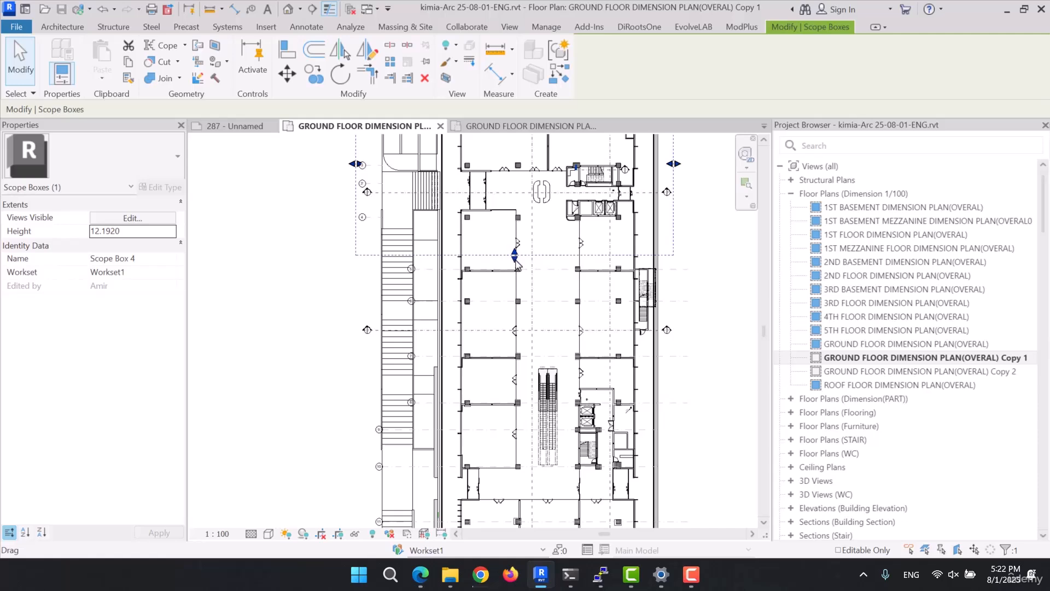
pyautogui.moveTo(515, 260)
pyautogui.mouseDown()
pyautogui.moveTo(517, 271)
pyautogui.moveTo(516, 261)
pyautogui.mouseUp()
pyautogui.moveTo(580, 231); pyautogui.dragTo(581, 333, button='middle')
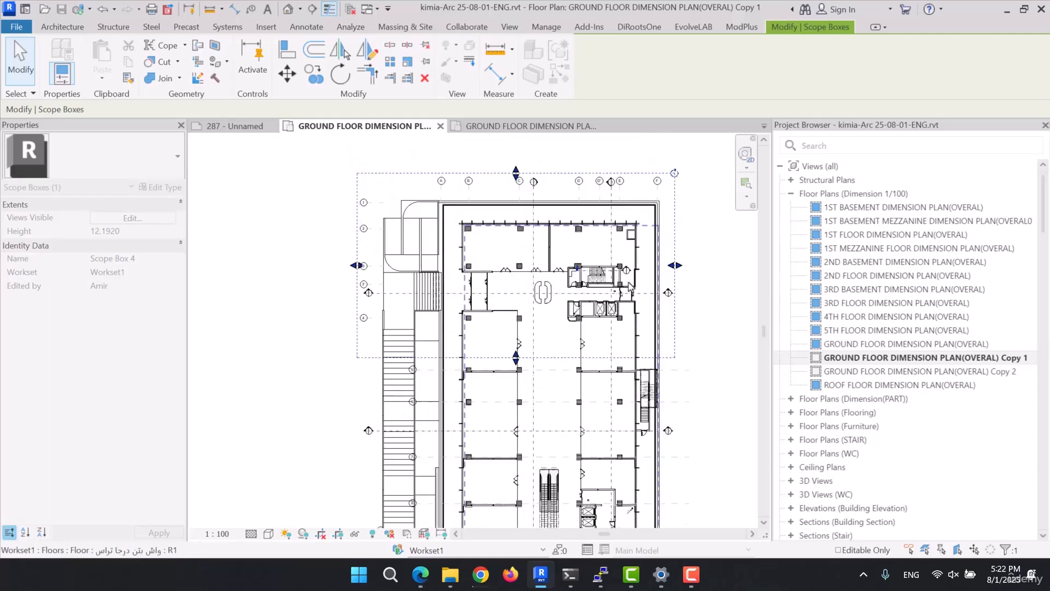
pyautogui.moveTo(628, 286); pyautogui.dragTo(633, 287, button='middle')
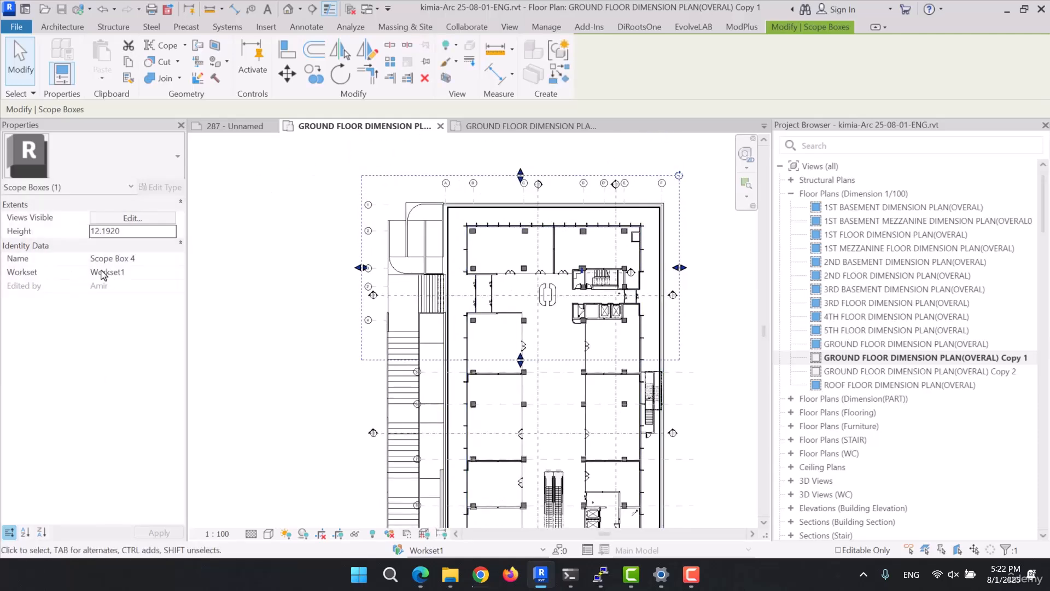
# Step: Name the new scope box PART 1 DIM PLAN
pyautogui.click(150, 259)
pyautogui.write('PART 1 DIM PLAN')
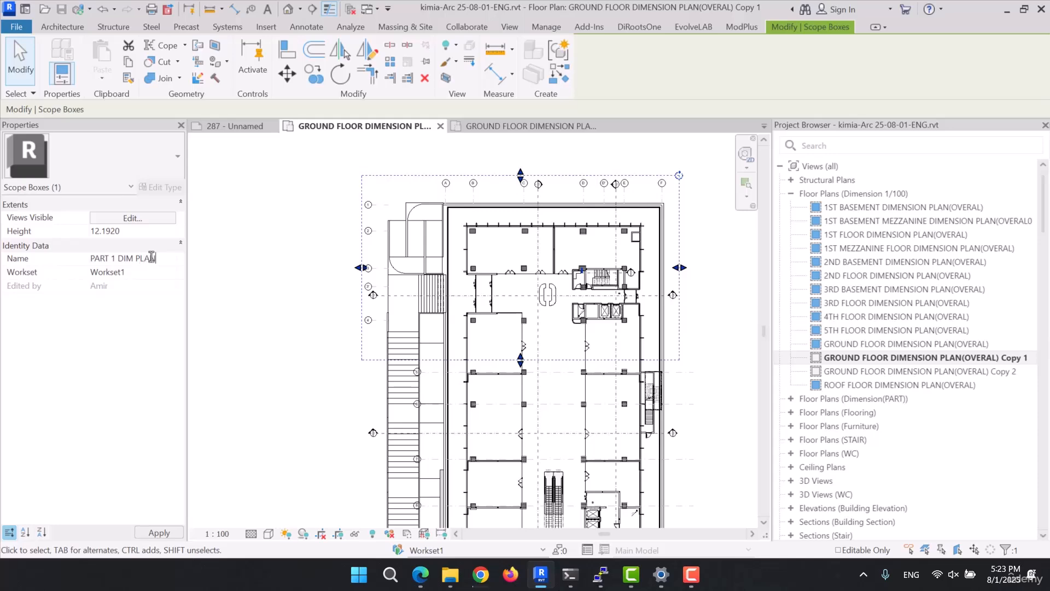
pyautogui.click(262, 250)
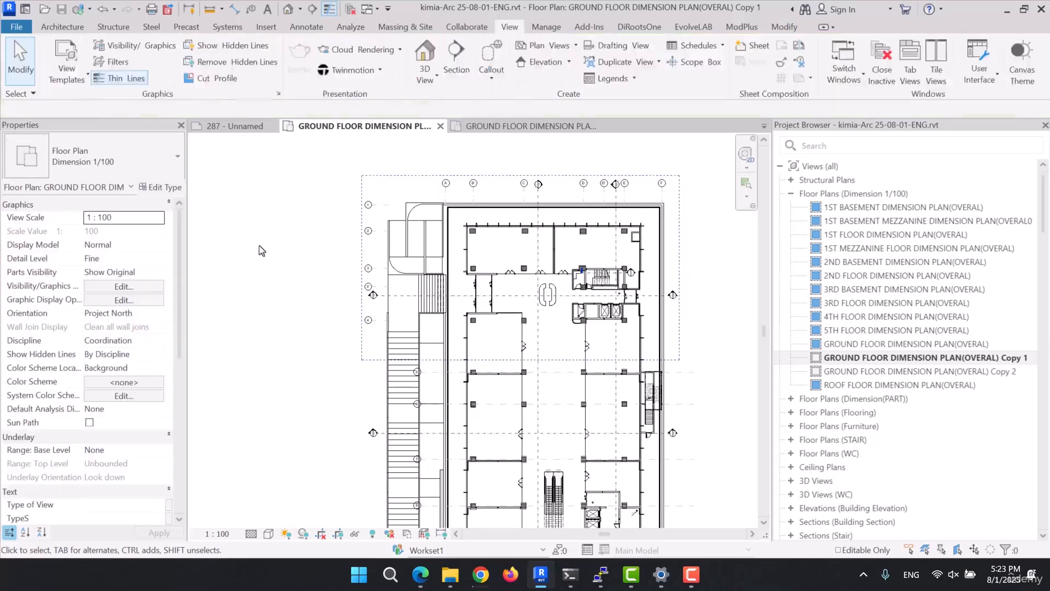
# Step: Draw a scope box around the middle of the building, overlapping the lower edge of PART 1 DIM PLAN and ending at grid 8
pyautogui.scroll(-2, 271, 235)
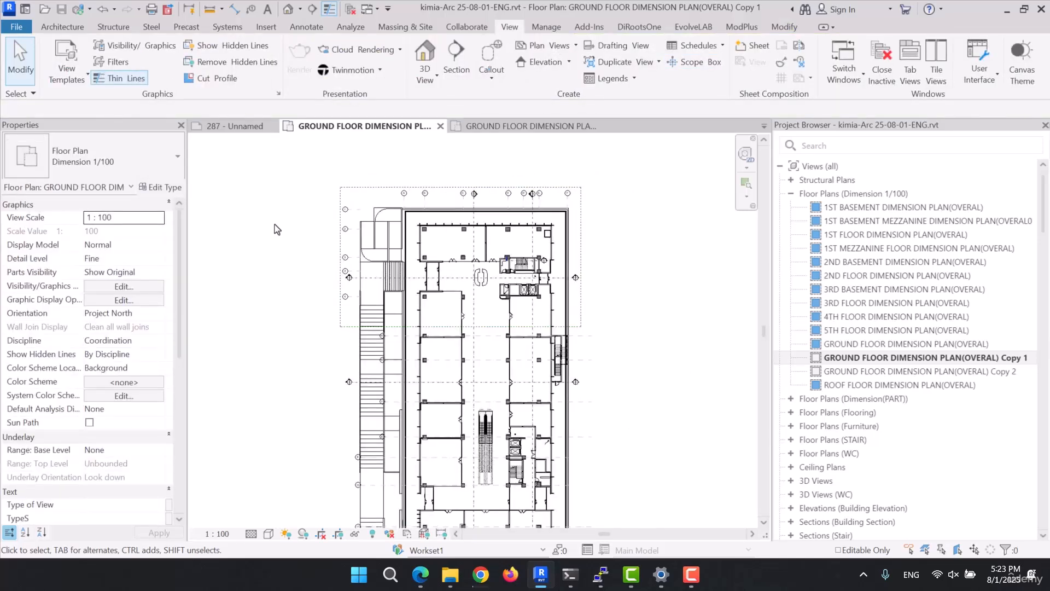
pyautogui.moveTo(289, 280); pyautogui.dragTo(291, 232, button='middle')
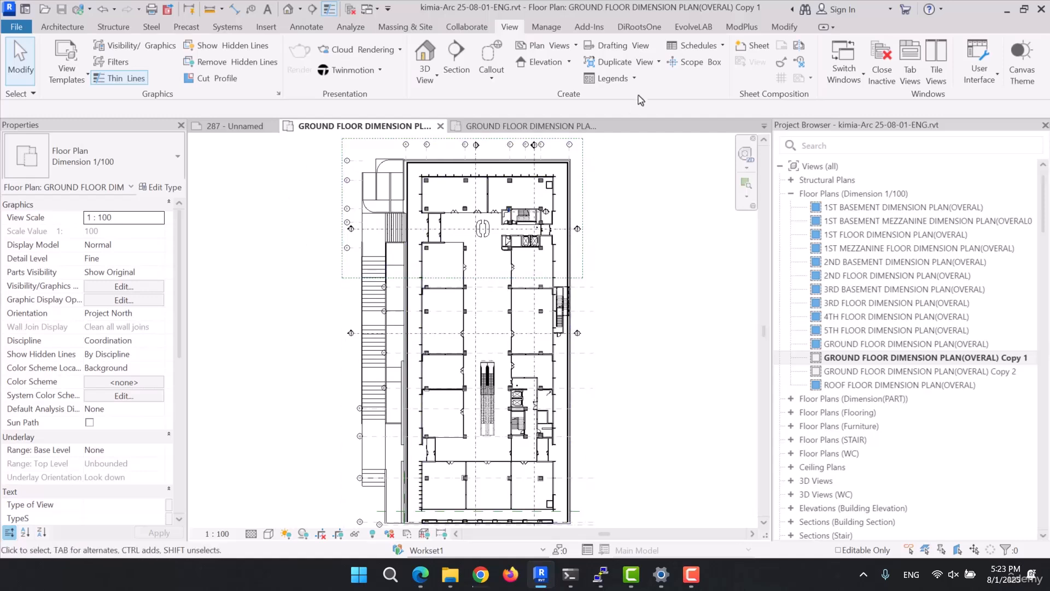
pyautogui.click(693, 62)
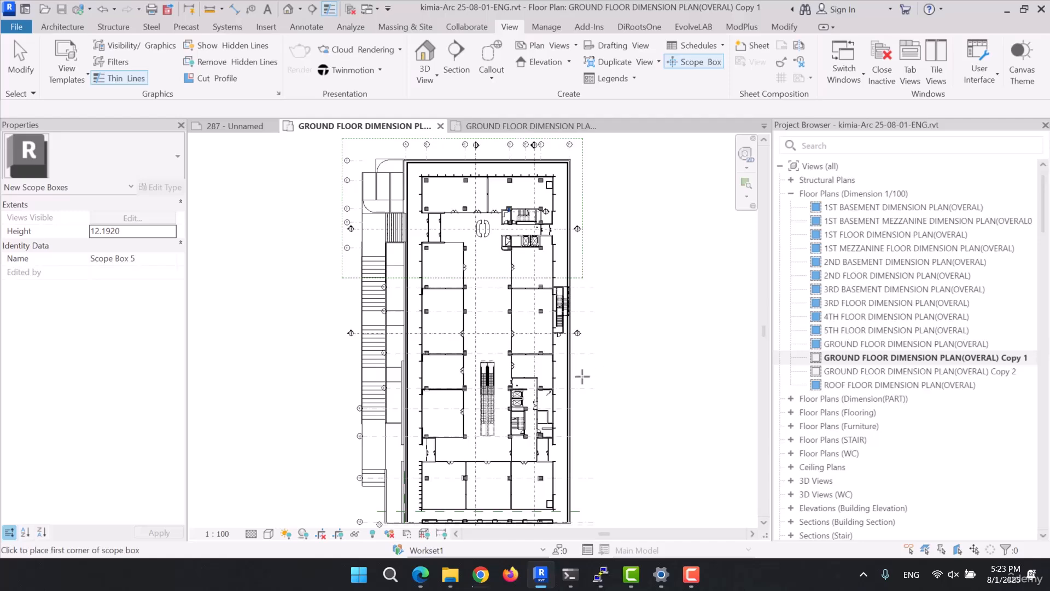
pyautogui.scroll(5, 335, 279)
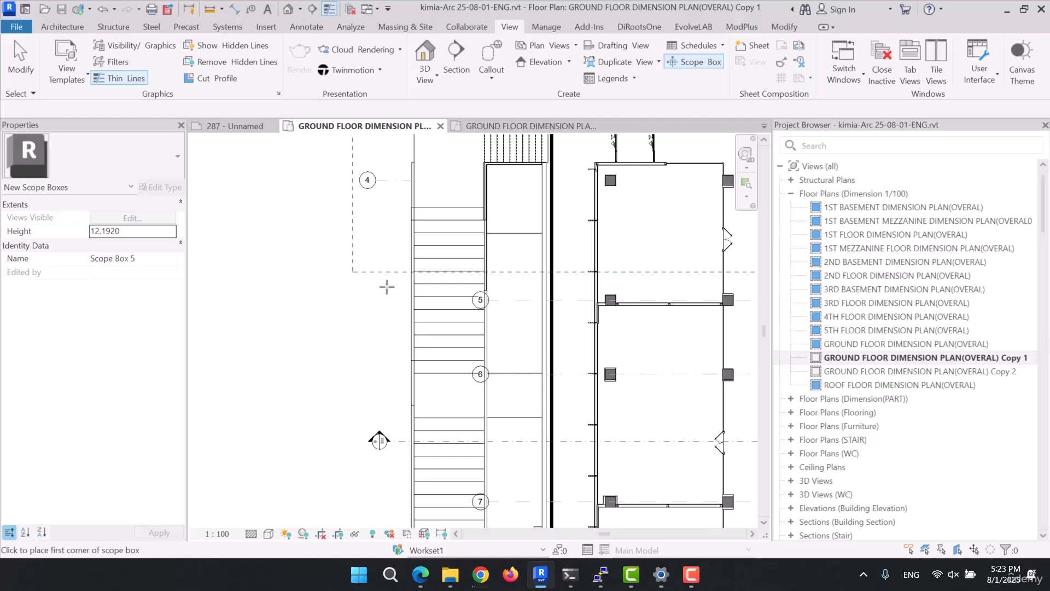
pyautogui.scroll(-2, 370, 304)
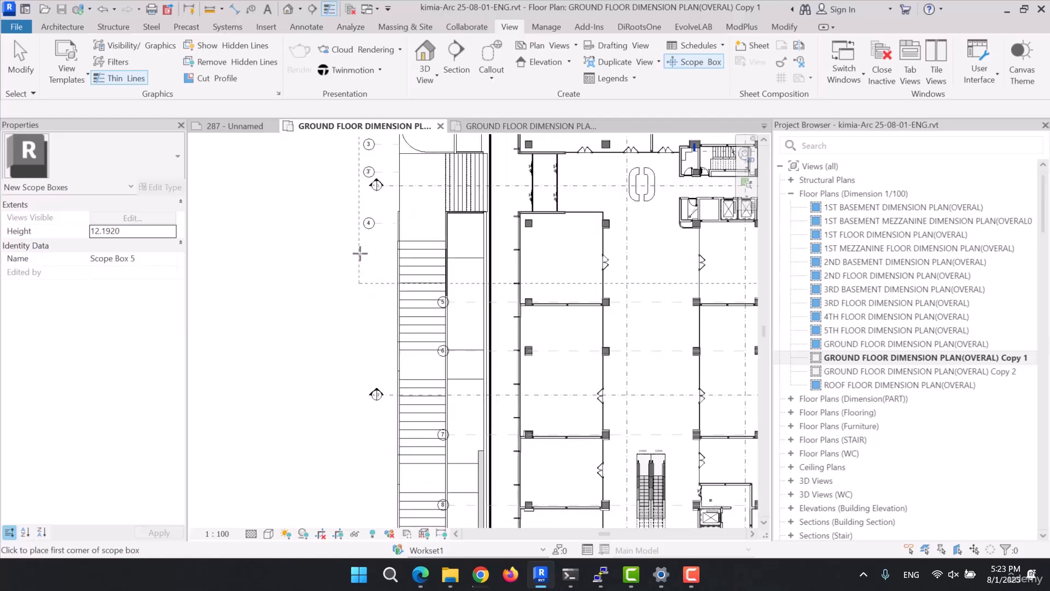
pyautogui.click(359, 253)
pyautogui.moveTo(640, 339); pyautogui.dragTo(518, 304, button='middle')
pyautogui.scroll(-2, 522, 301)
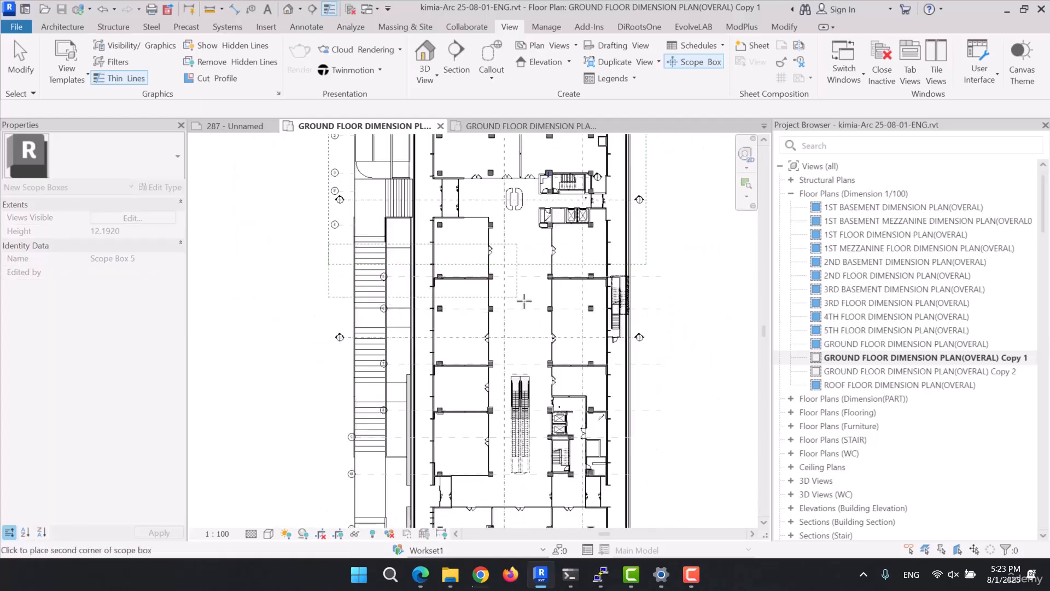
pyautogui.moveTo(564, 338); pyautogui.dragTo(576, 290, button='middle')
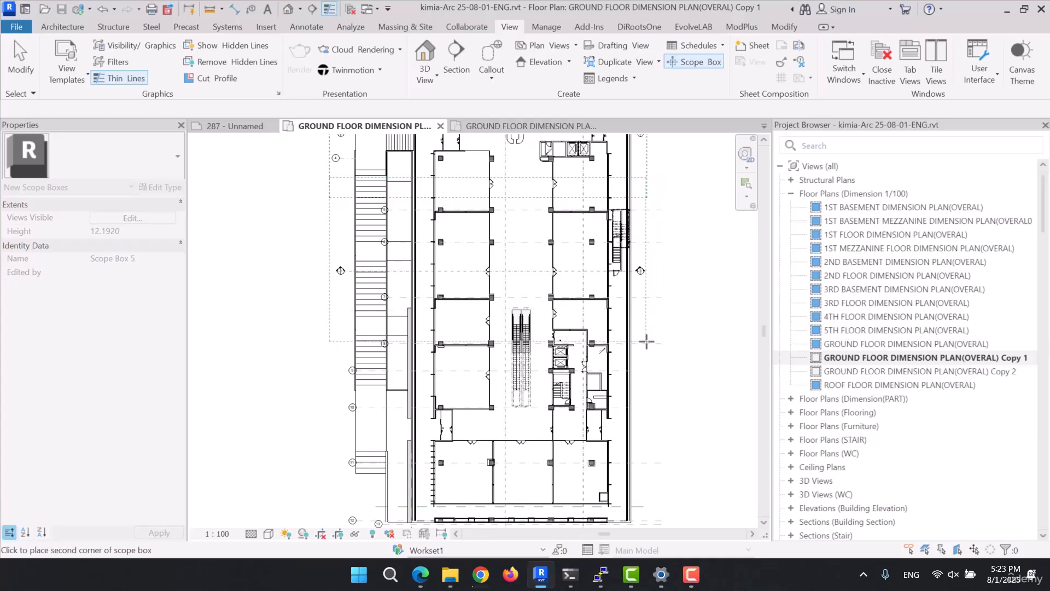
pyautogui.click(650, 341)
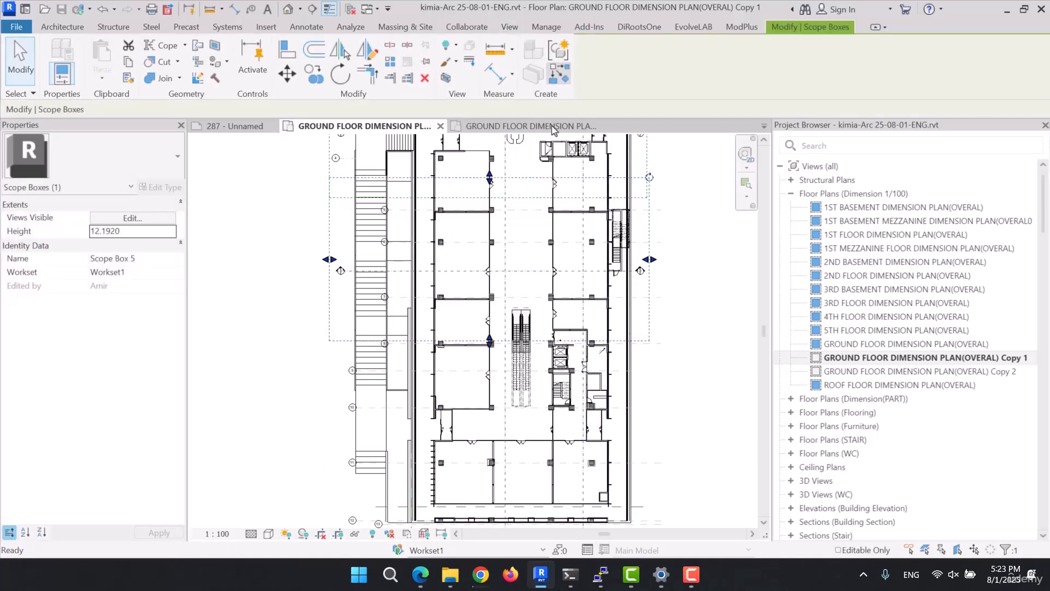
# Step: Draw another scope box around the building's lower end, slightly overlapping the middle scope box and ending just below the building's lower wall
pyautogui.click(560, 73)
pyautogui.moveTo(322, 328); pyautogui.dragTo(371, 236, button='middle')
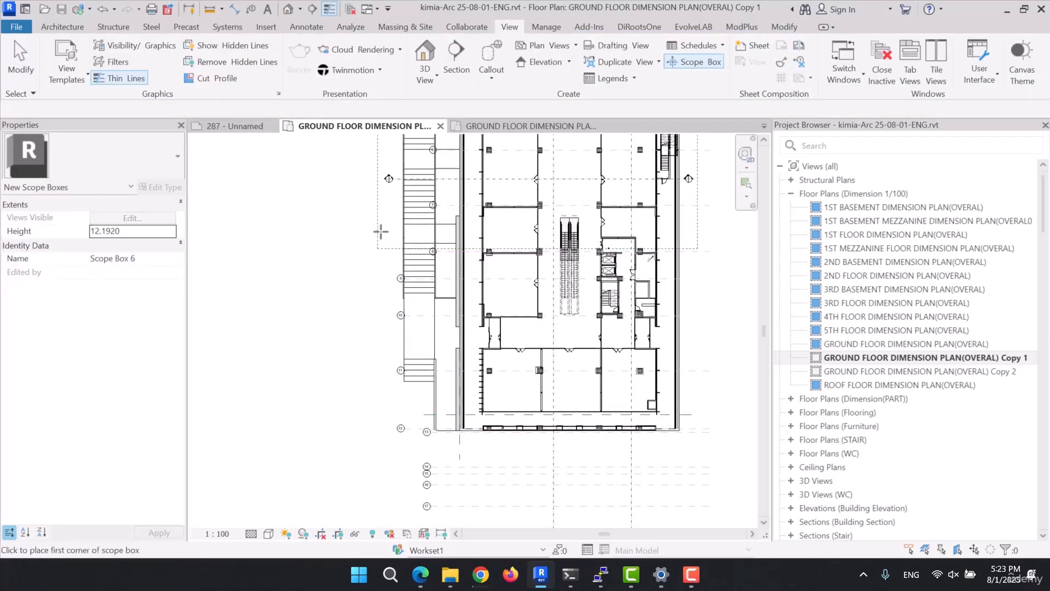
pyautogui.click(378, 236)
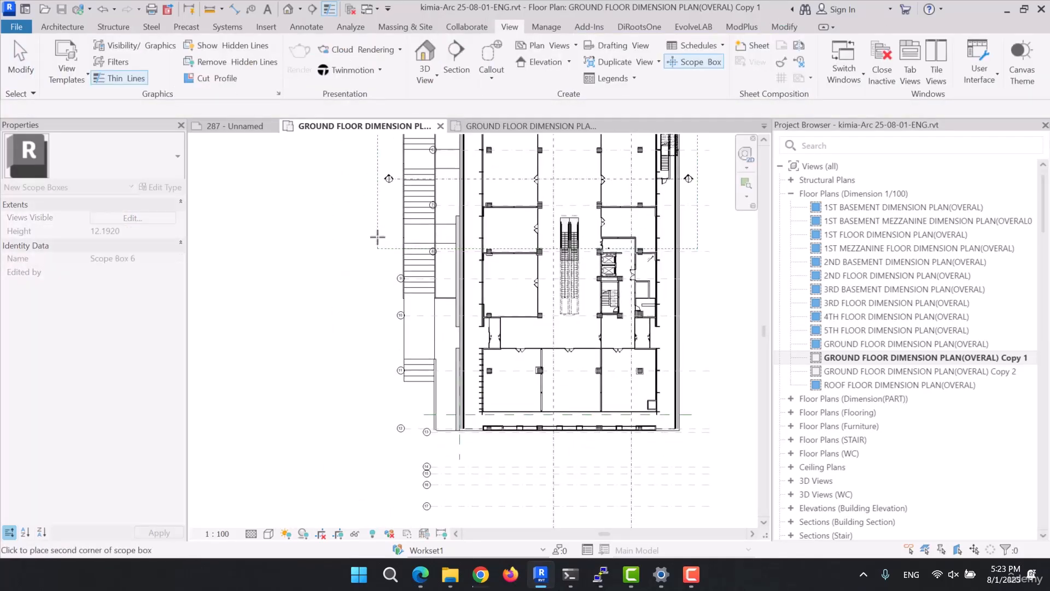
pyautogui.click(698, 435)
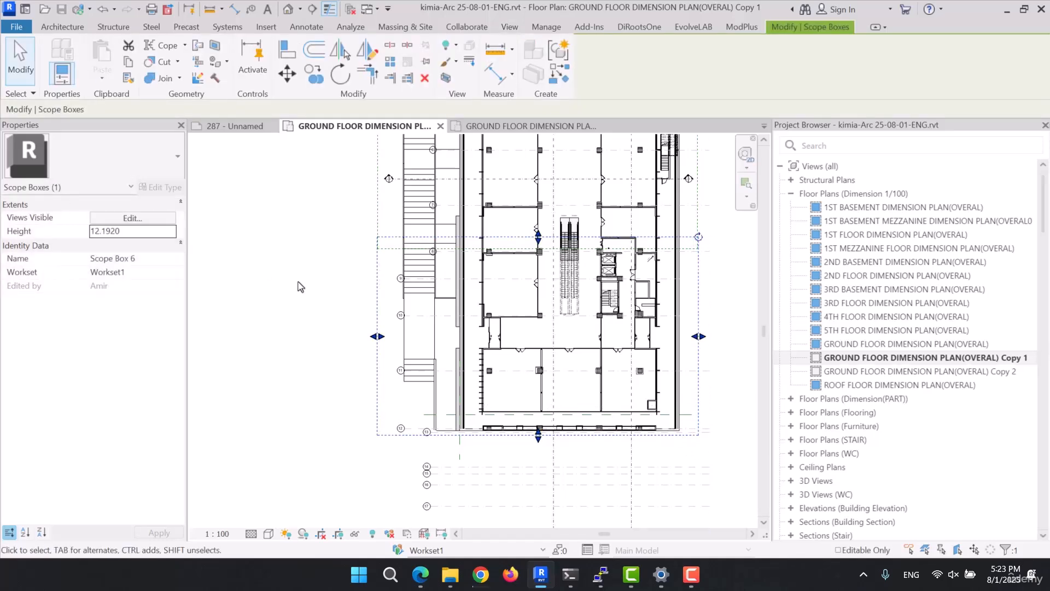
# Step: Name the scope box at the building's lower end PART 3 DIM PLAN
pyautogui.click(170, 261)
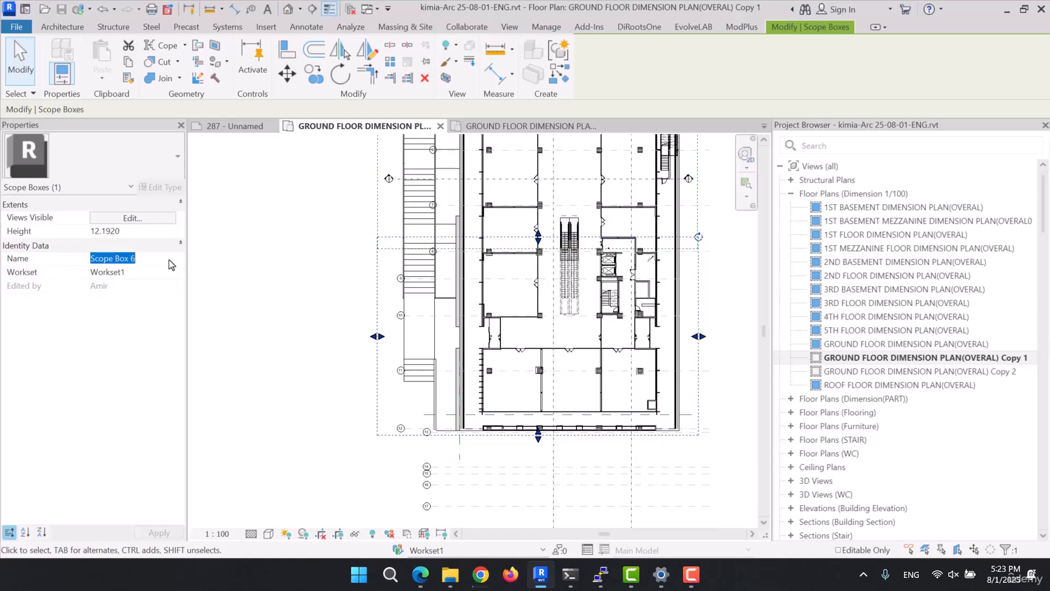
pyautogui.write('PART 3 DIM PLAN')
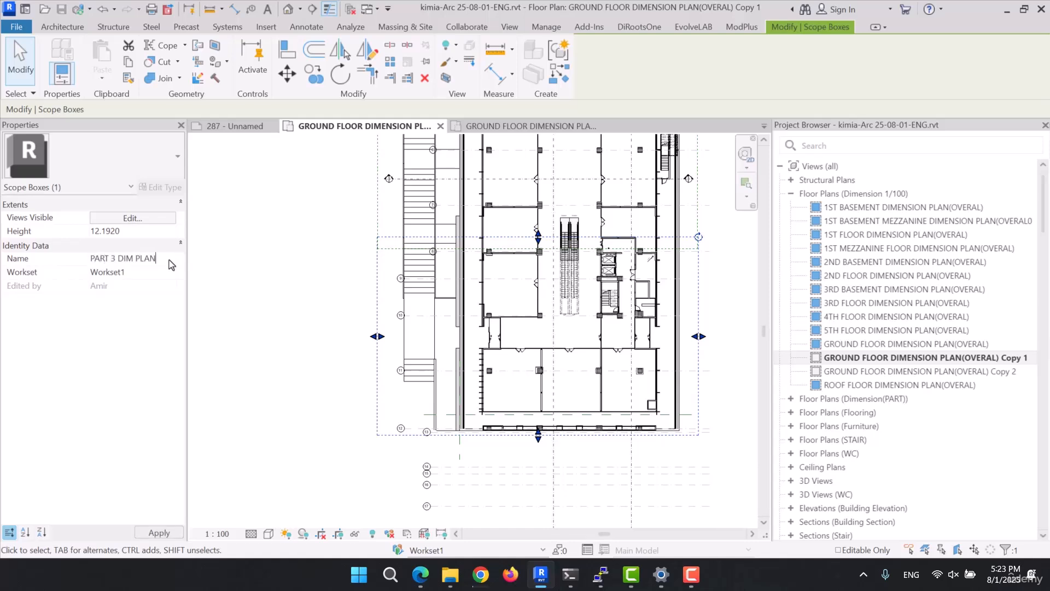
pyautogui.press('Return')
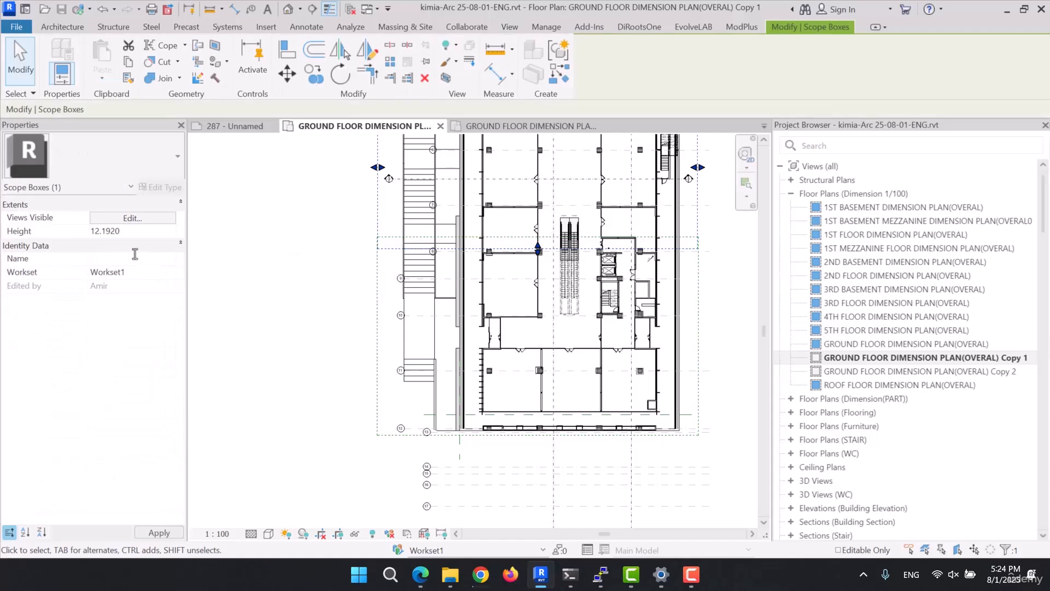
# Step: Name the middle scope box PART 2 DIM PLAN
pyautogui.press('Return')
pyautogui.click(609, 289)
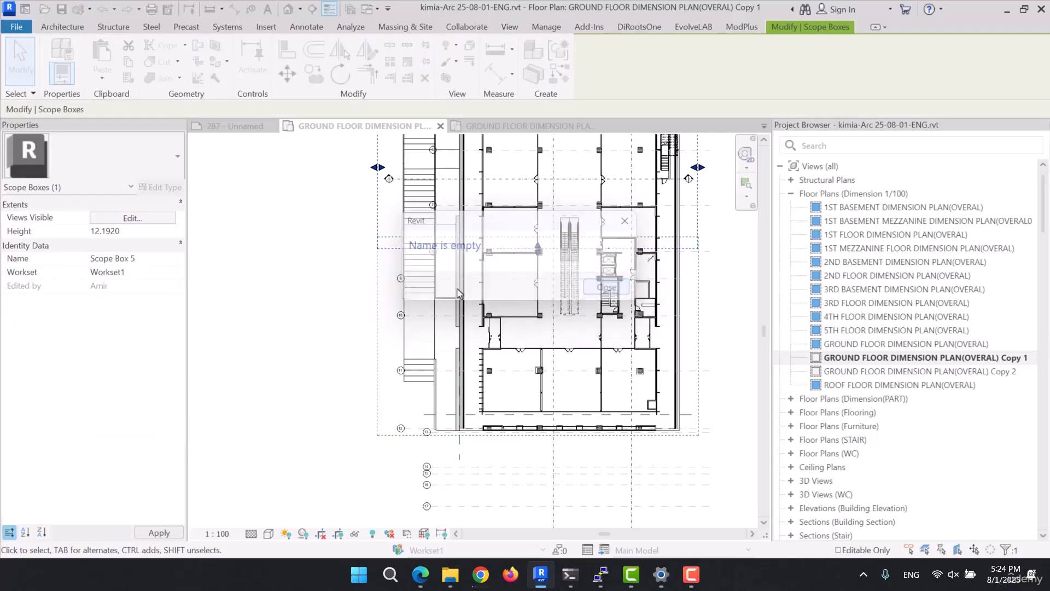
pyautogui.click(151, 258)
pyautogui.write('PART 2 DIM')
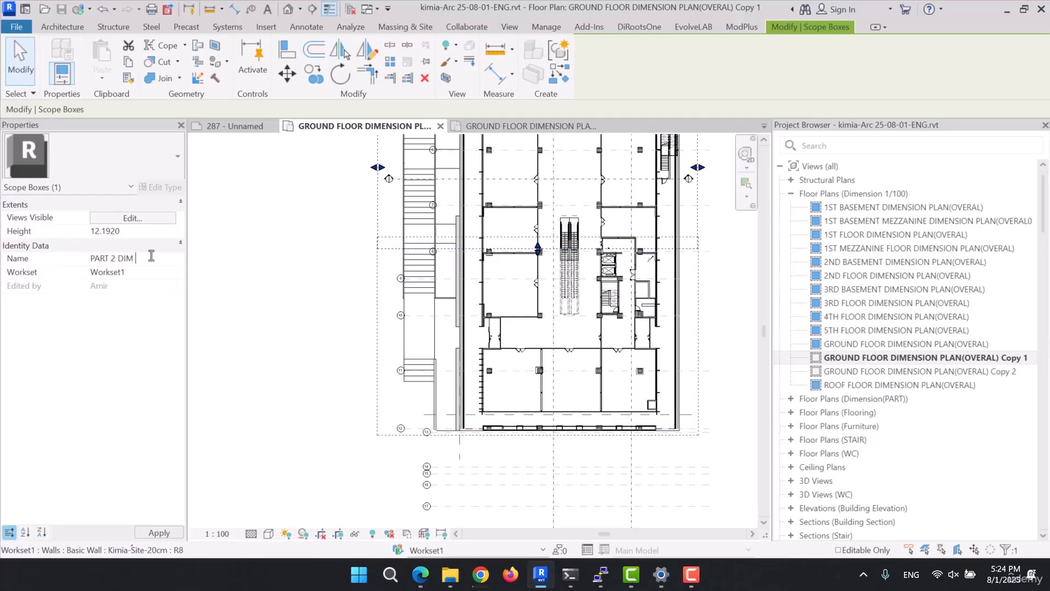
pyautogui.write(' PLAN')
pyautogui.press('Return')
pyautogui.click(368, 353)
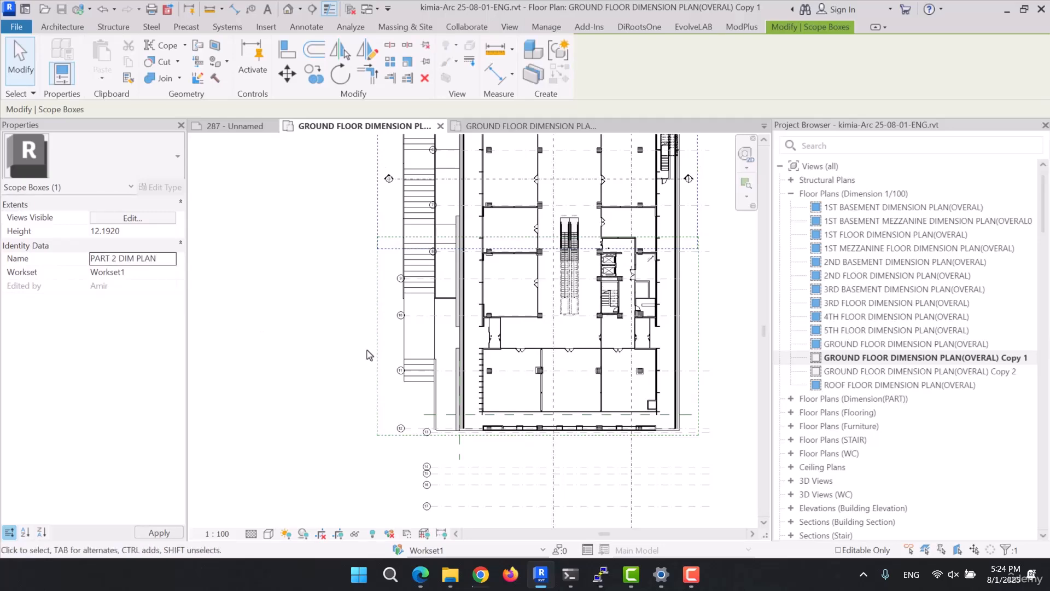
# Step: Select each of the three scope boxes in turn to check its name, extents and overlap with its neighbours
pyautogui.moveTo(393, 308); pyautogui.dragTo(383, 499, button='middle')
pyautogui.click(376, 280)
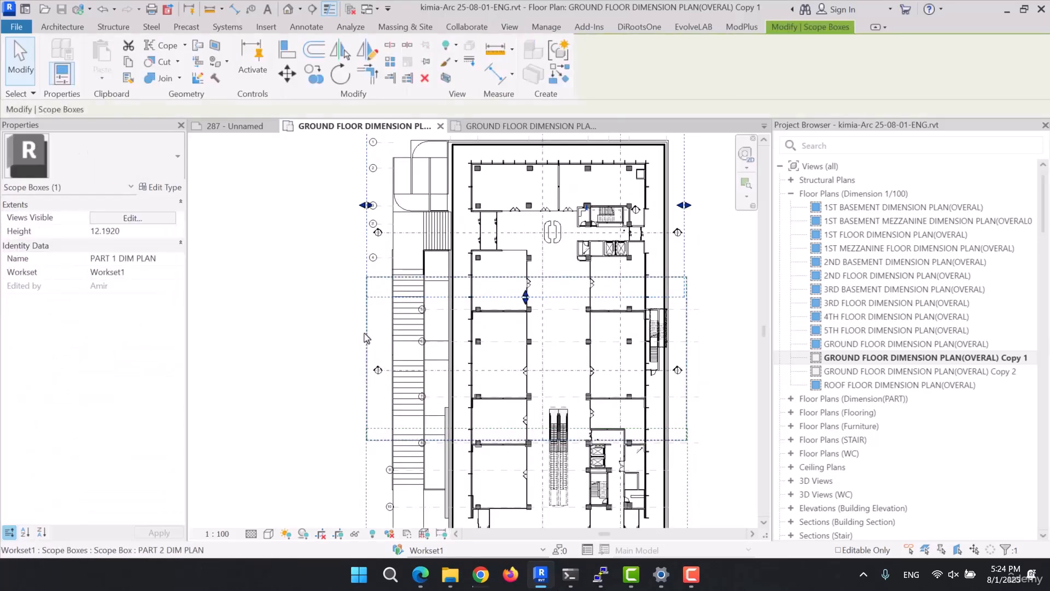
pyautogui.moveTo(375, 263); pyautogui.dragTo(334, 90, button='middle')
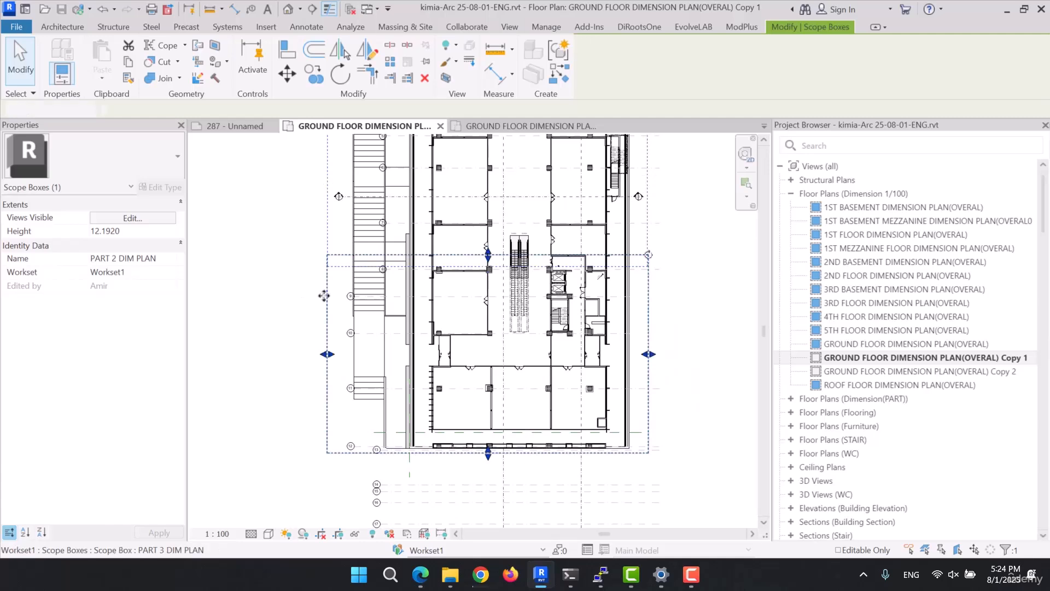
pyautogui.click(262, 307)
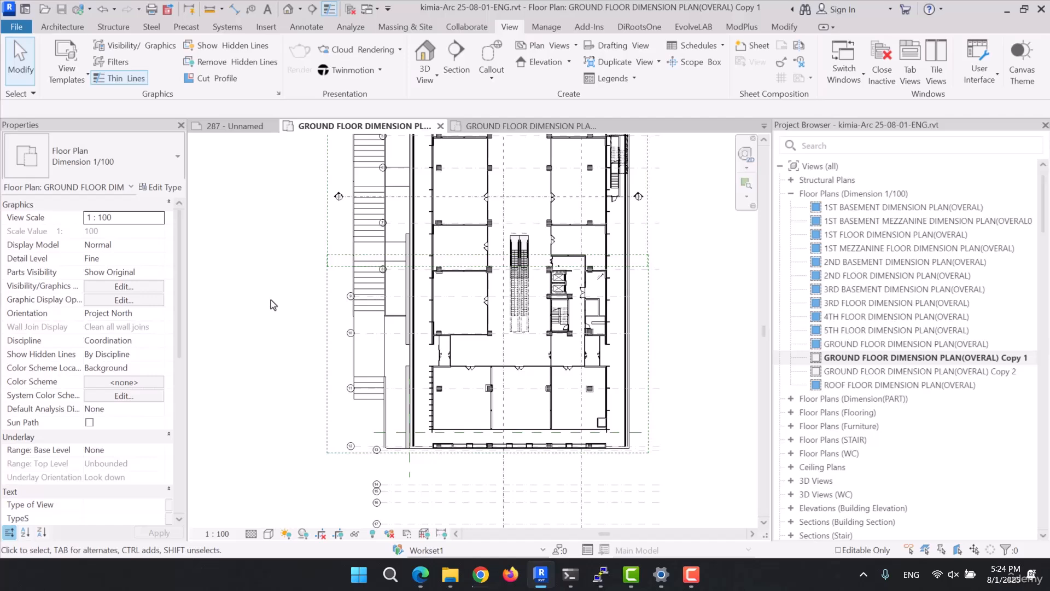
pyautogui.scroll(-2, 352, 280)
pyautogui.moveTo(382, 295); pyautogui.dragTo(394, 349, button='middle')
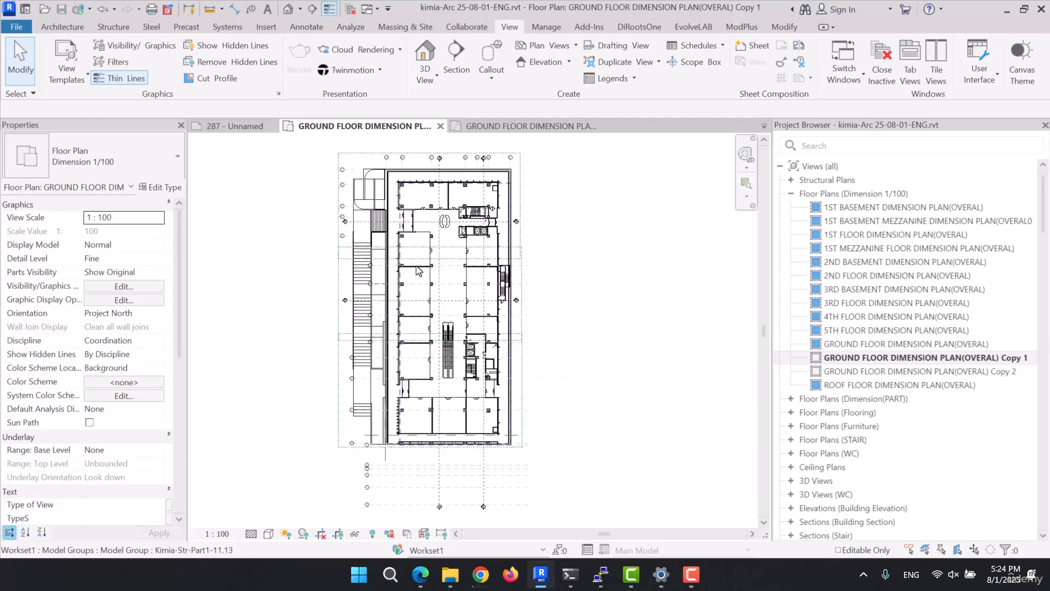
pyautogui.scroll(3, 414, 347)
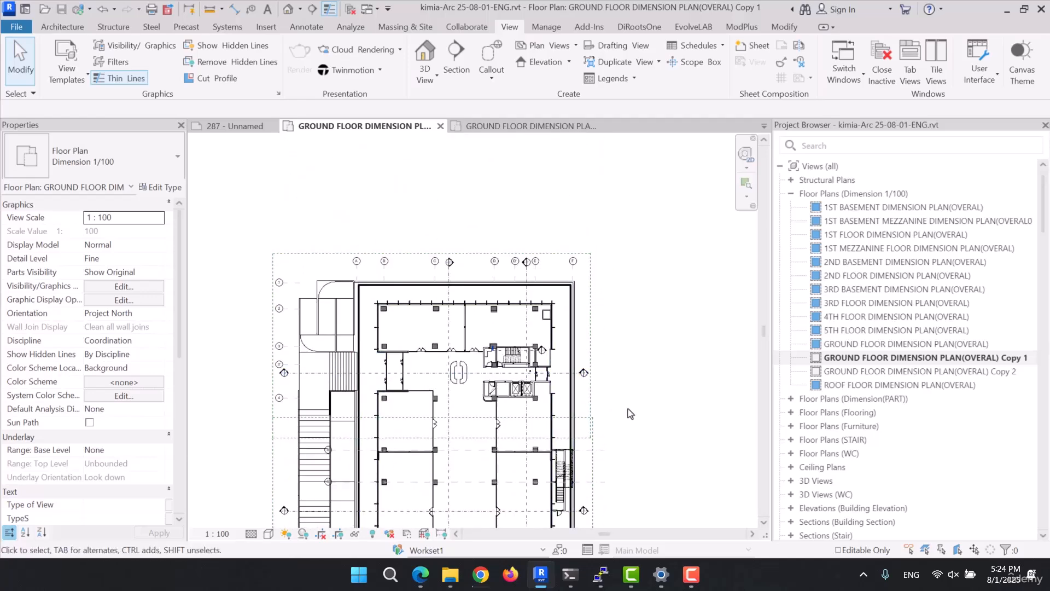
pyautogui.click(591, 417)
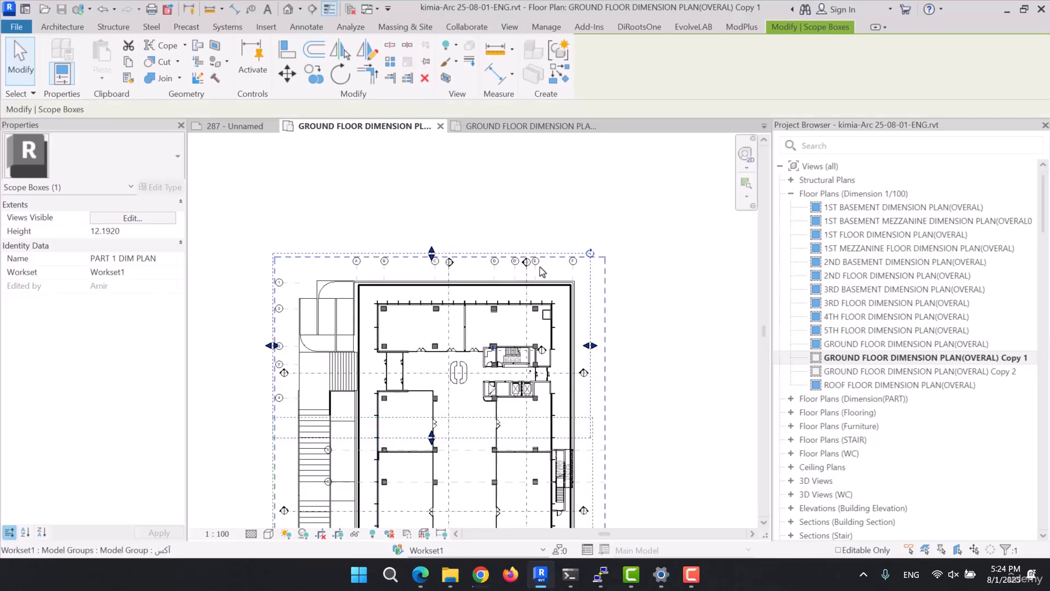
pyautogui.moveTo(534, 321); pyautogui.dragTo(516, 59, button='middle')
pyautogui.click(576, 230)
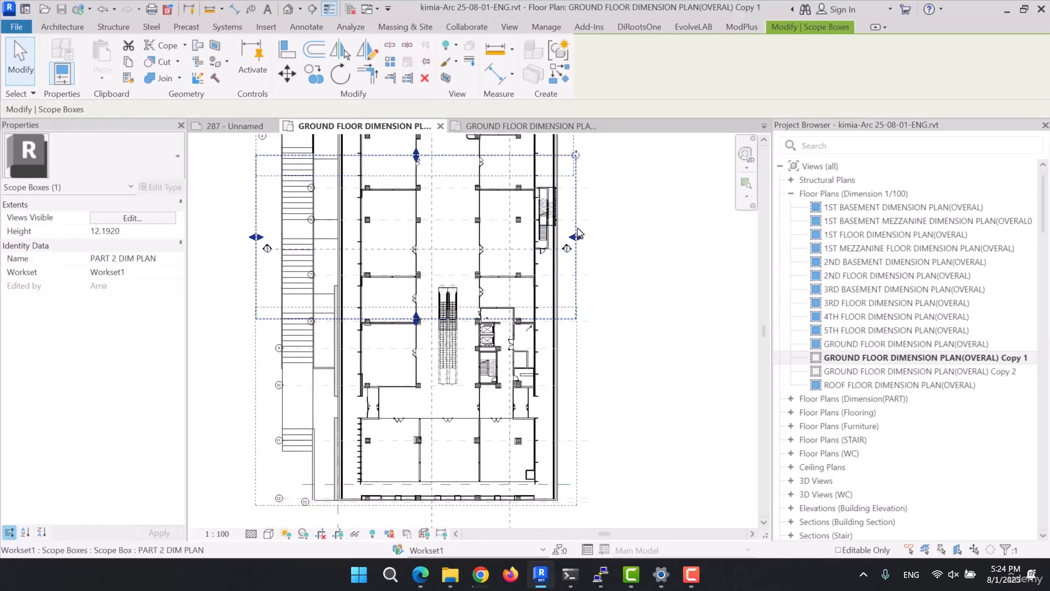
pyautogui.click(577, 363)
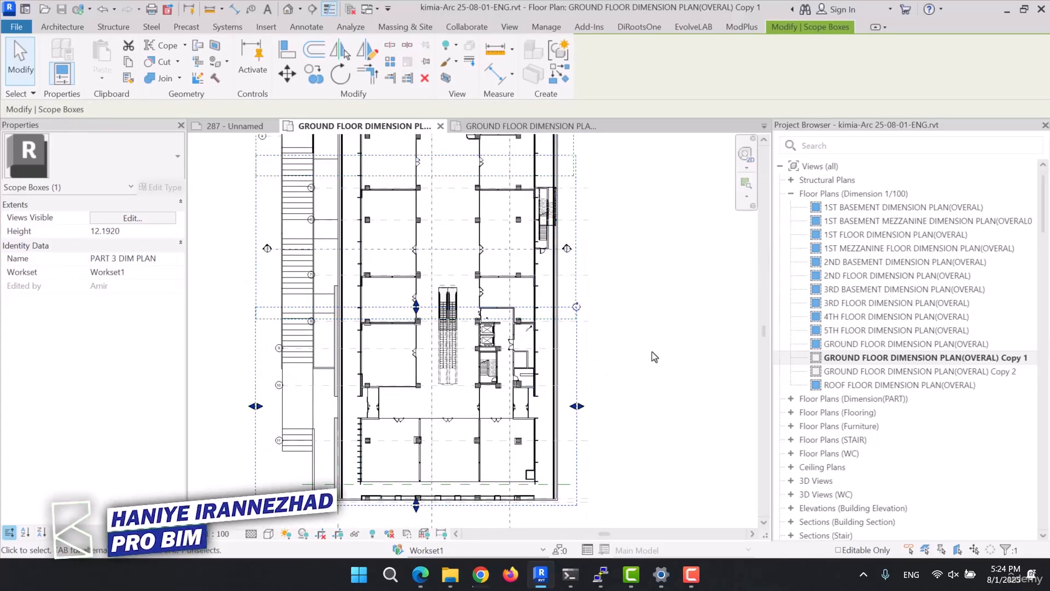
pyautogui.press('Escape')
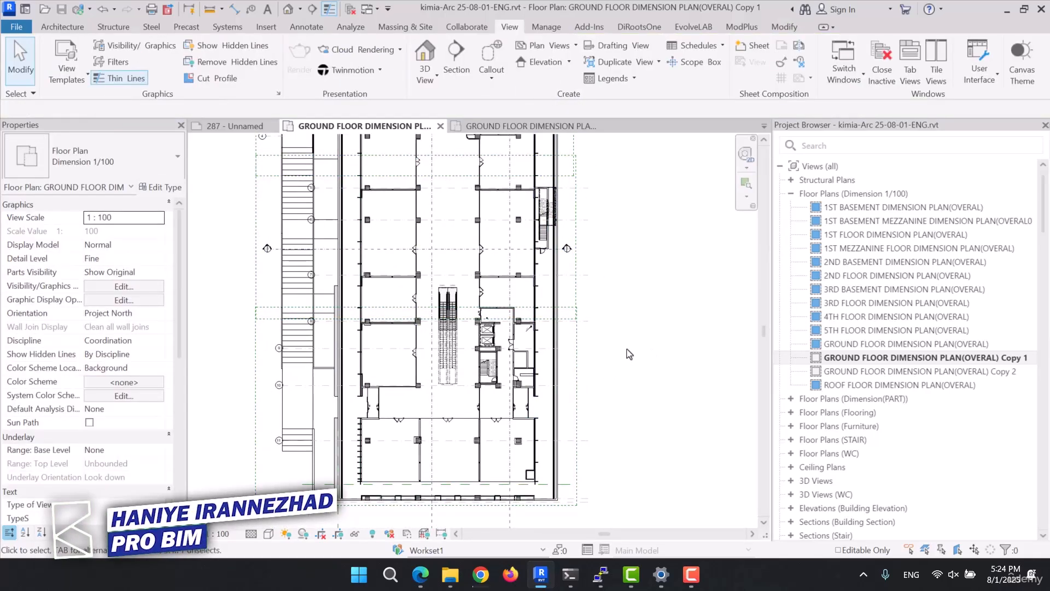